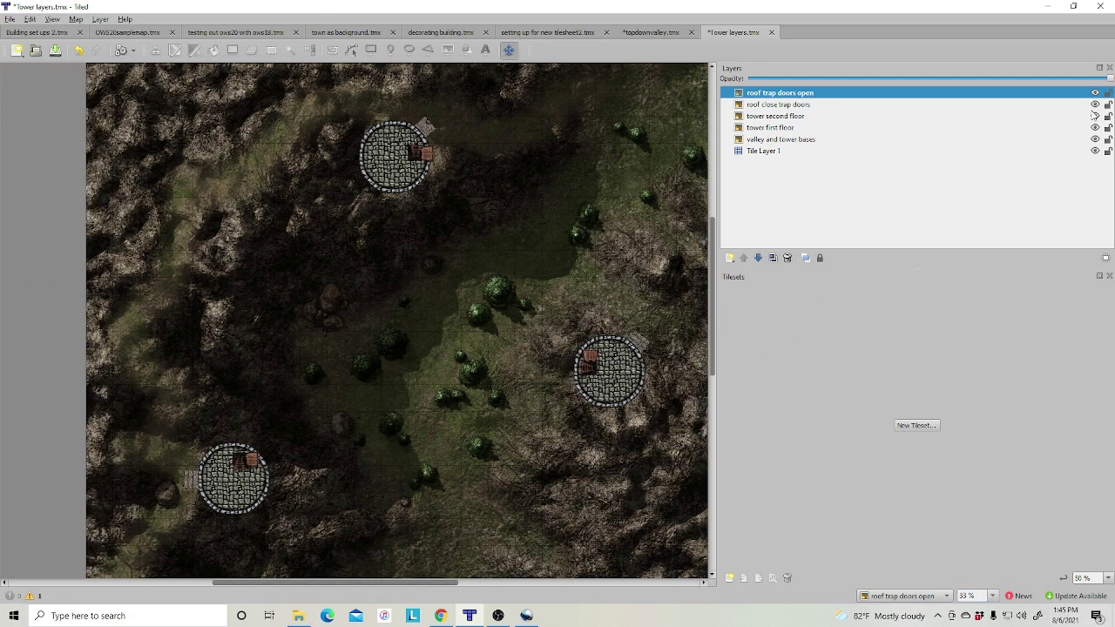
# Hide the roof trap doors open, roof close trap doors, tower second floor and tower first floor layers, checking each level
pyautogui.click(1095, 93)
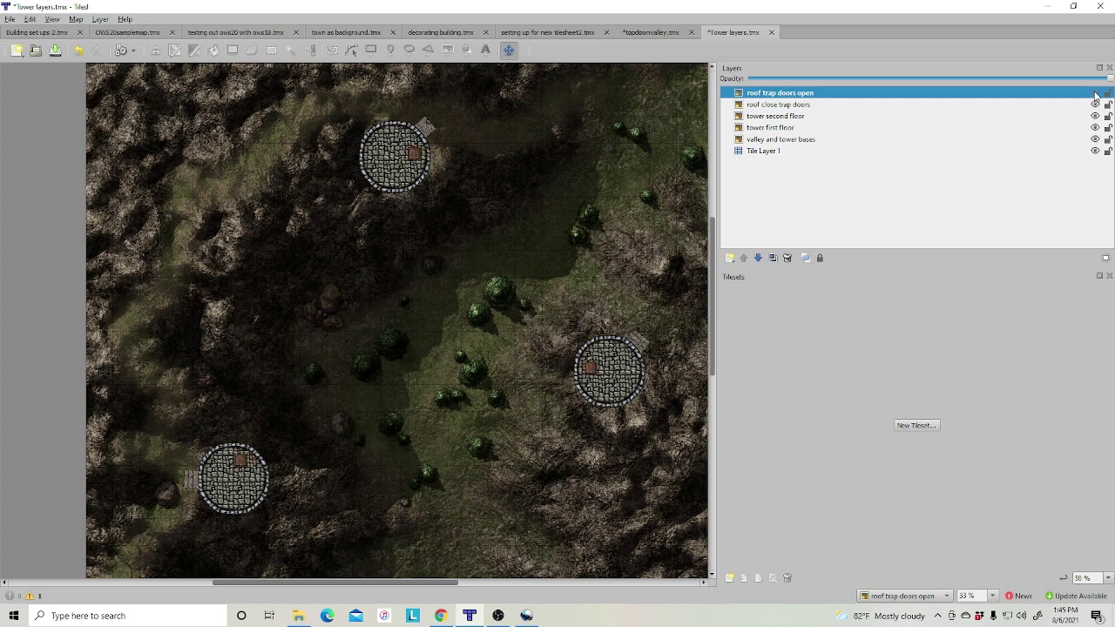
pyautogui.click(1096, 105)
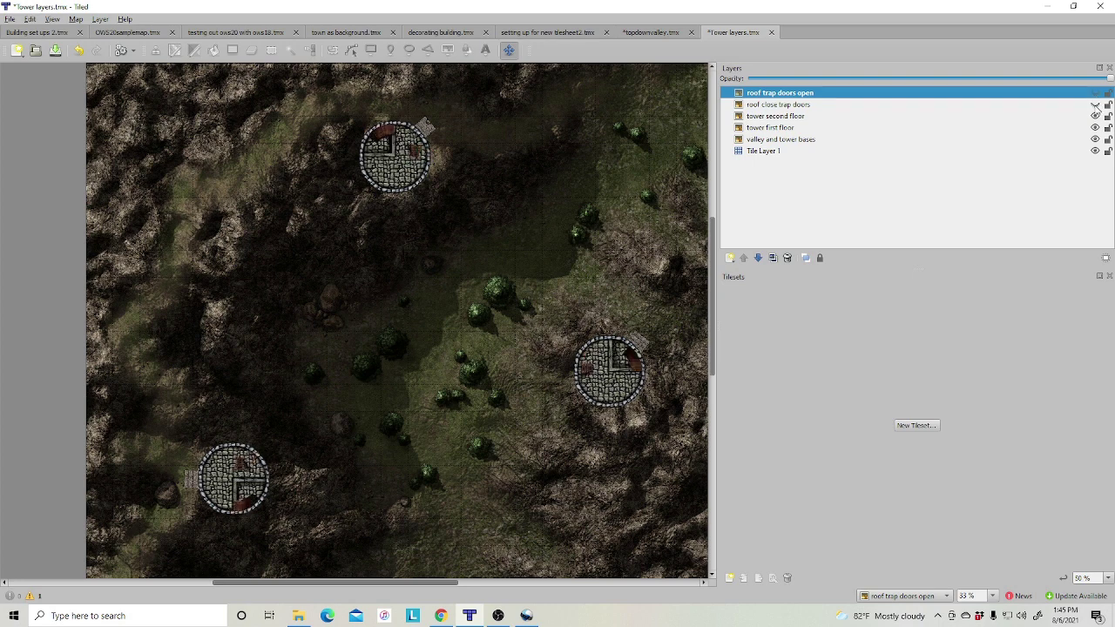
pyautogui.click(1095, 93)
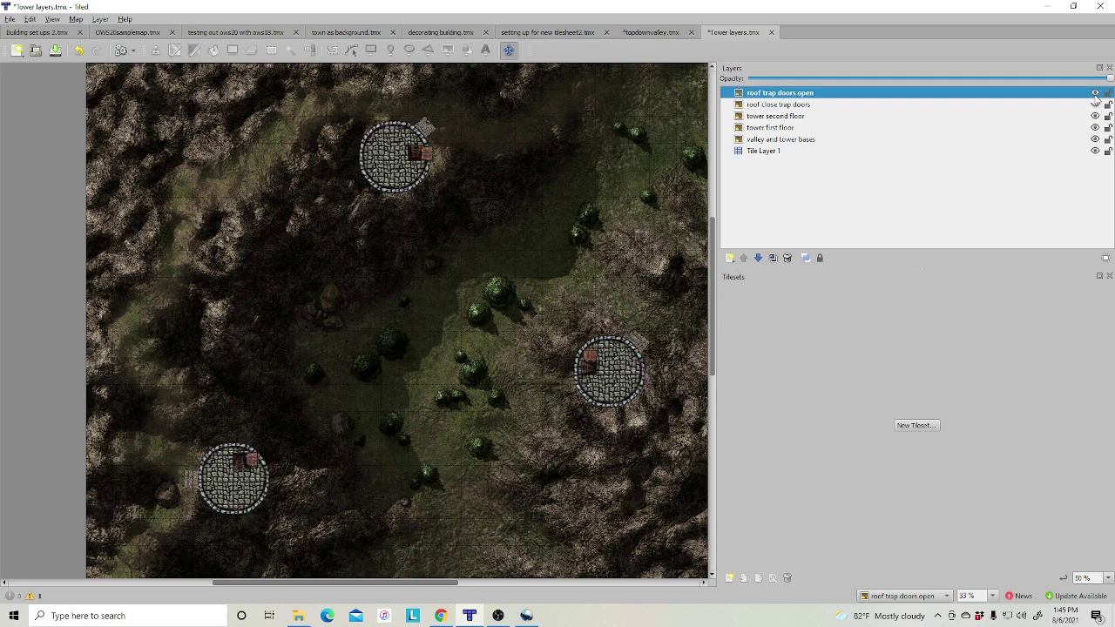
pyautogui.click(1095, 93)
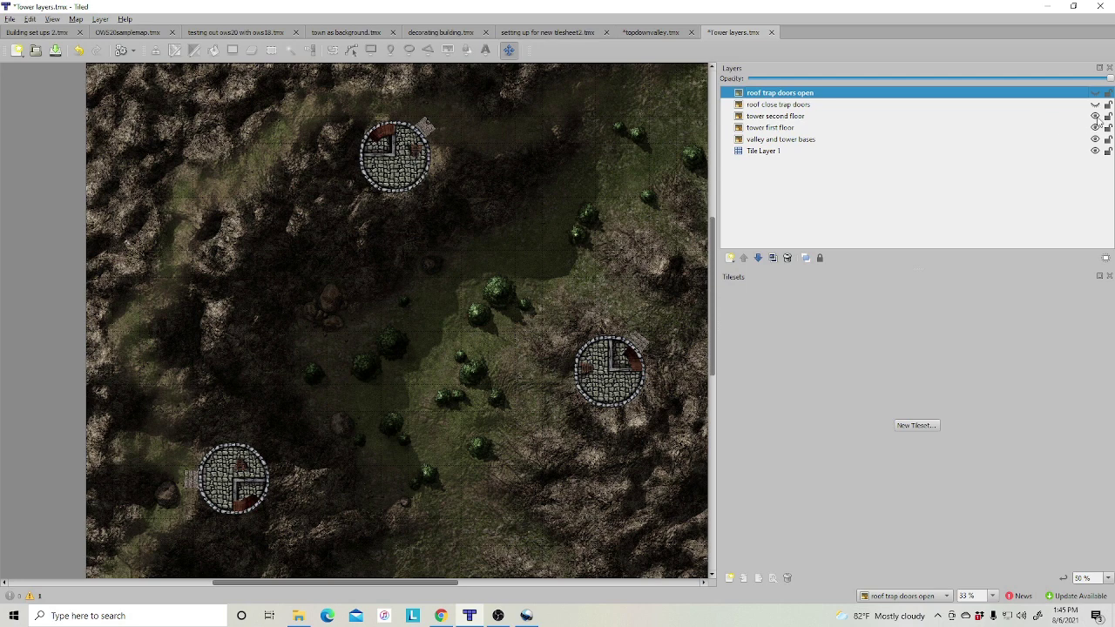
pyautogui.click(1095, 116)
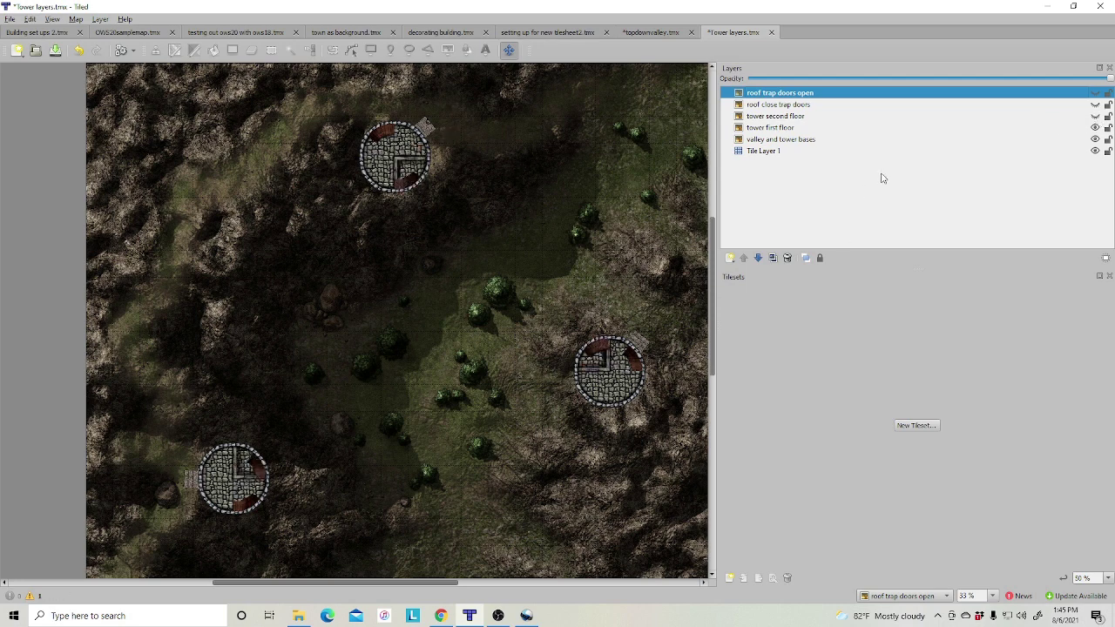
pyautogui.click(1095, 128)
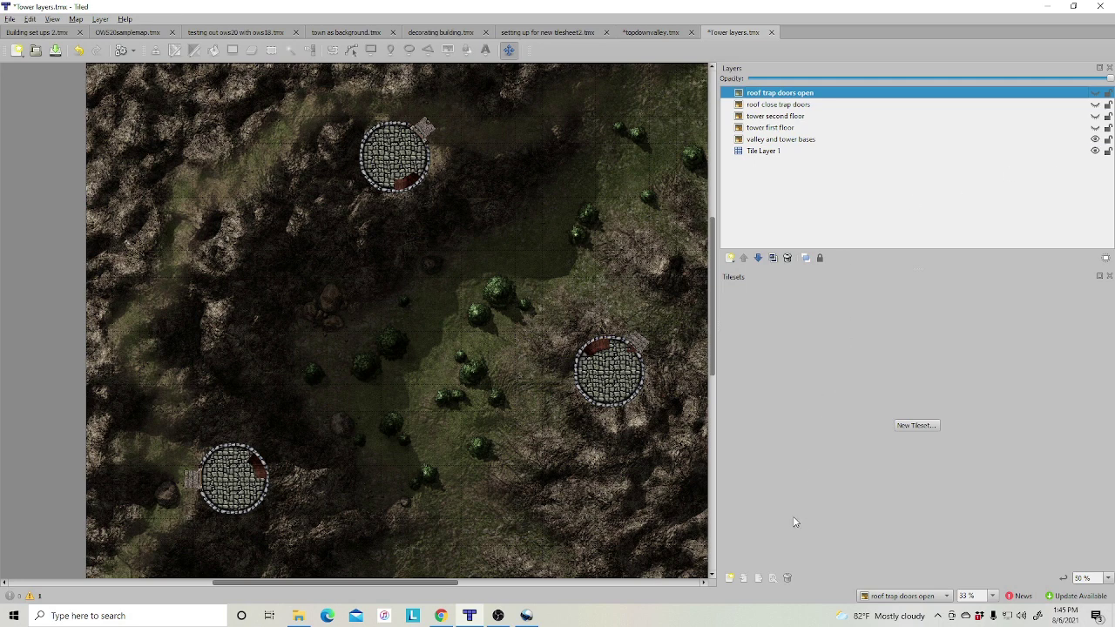
# Start a new tileset for the tower map
pyautogui.click(729, 579)
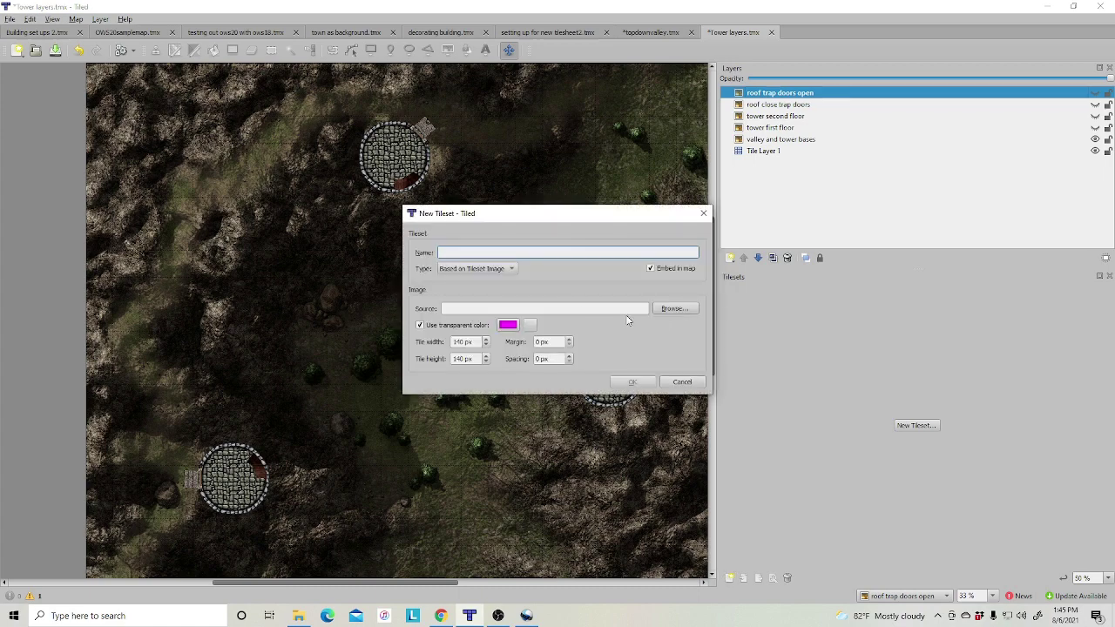
pyautogui.click(672, 309)
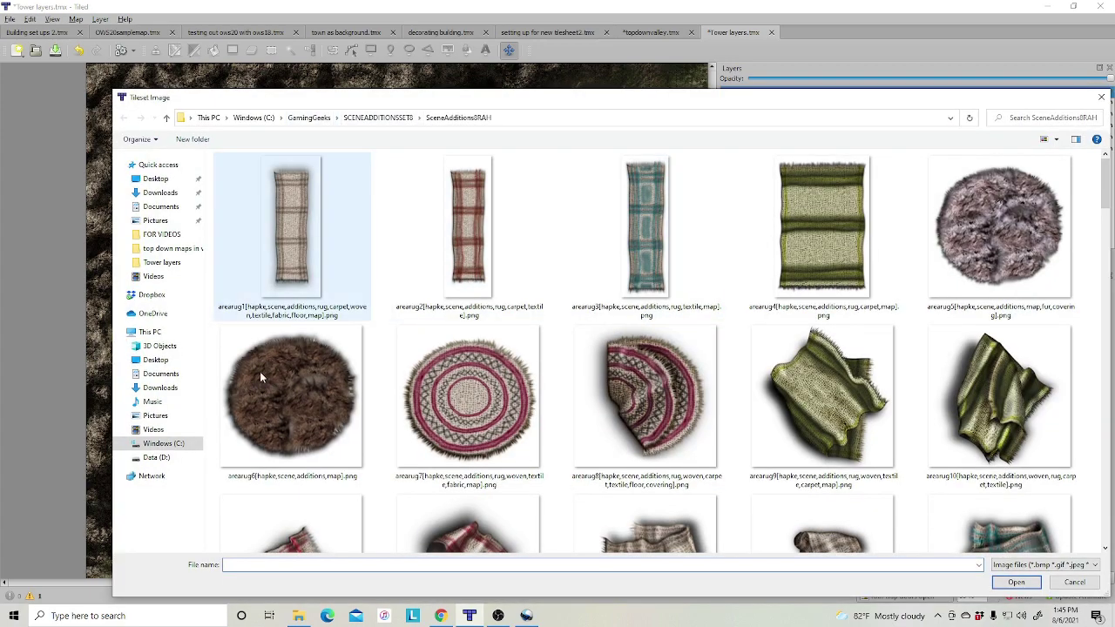
pyautogui.click(161, 234)
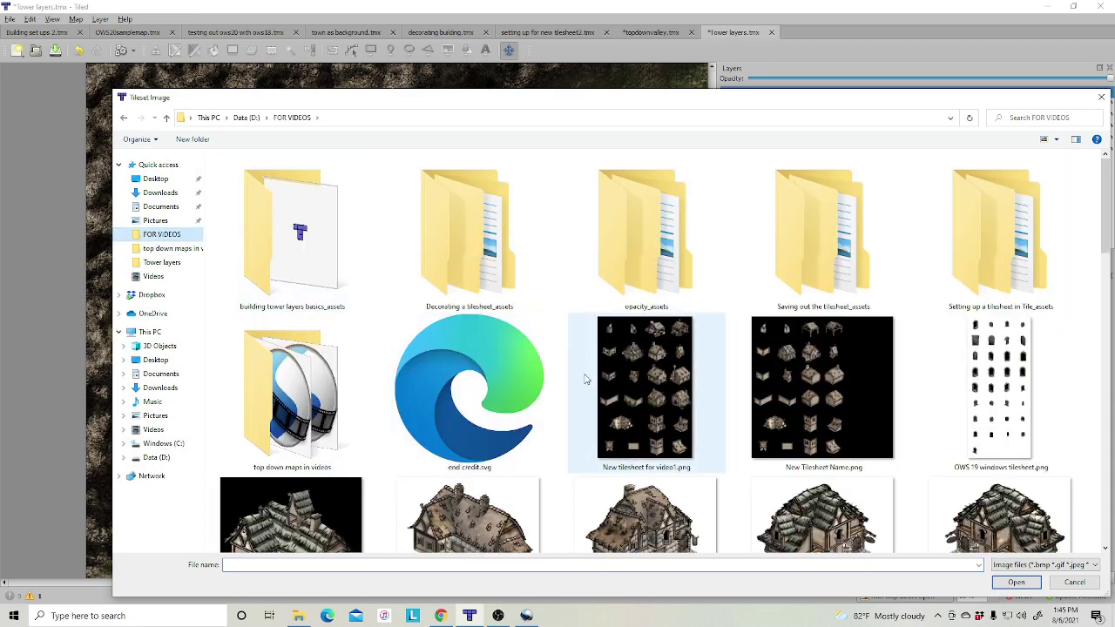
pyautogui.doubleClick(265, 243)
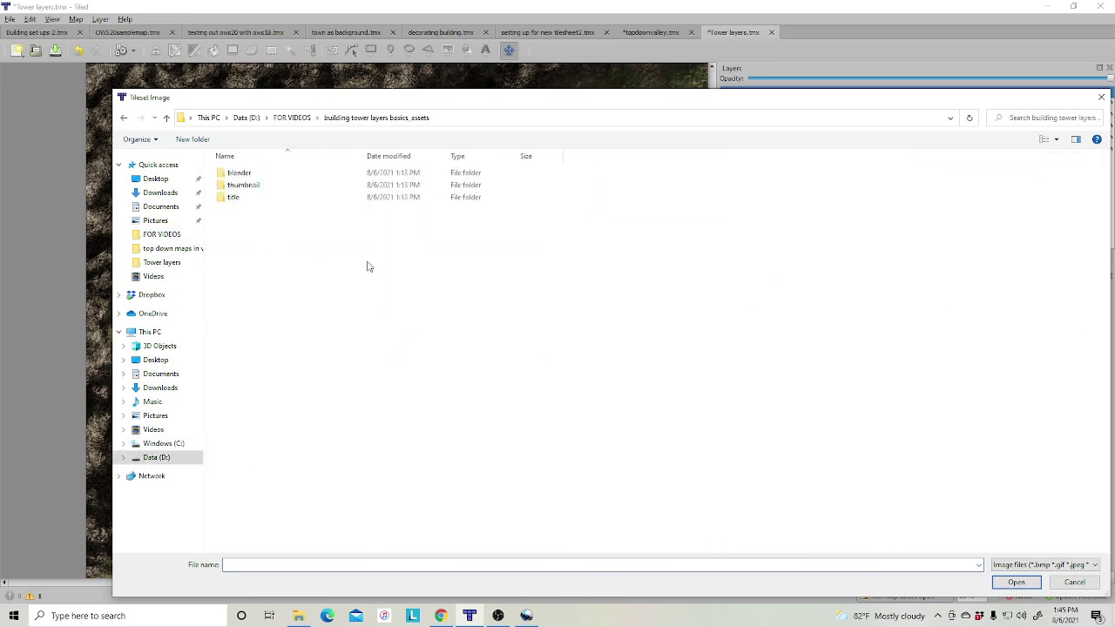
pyautogui.click(294, 117)
pyautogui.doubleClick(259, 408)
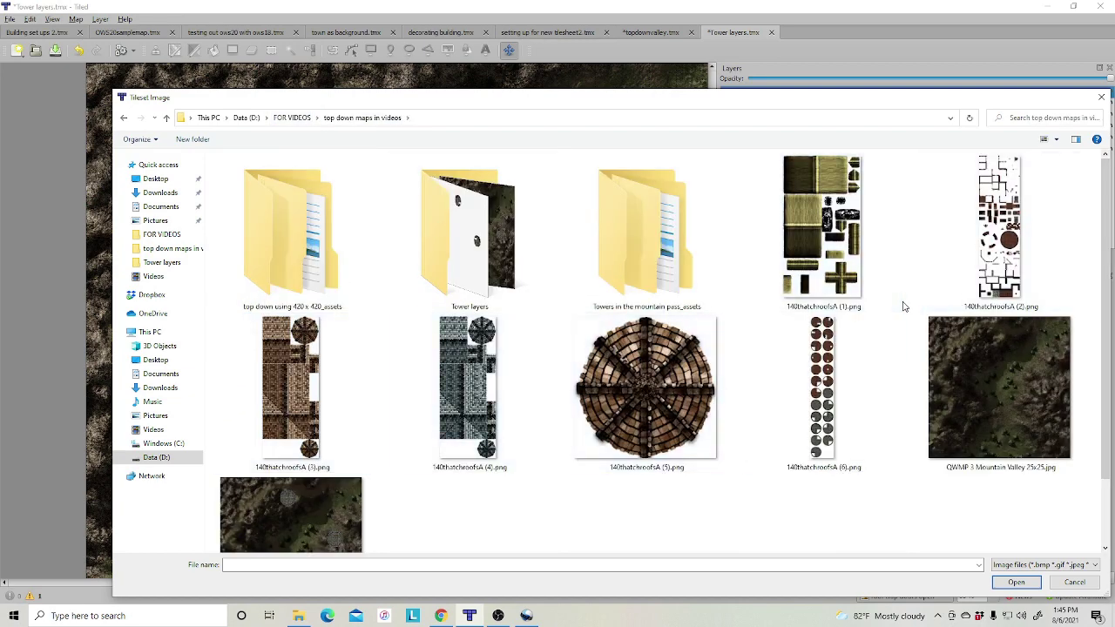
pyautogui.scroll(-2, 910, 307)
pyautogui.scroll(1, 914, 308)
pyautogui.click(1074, 582)
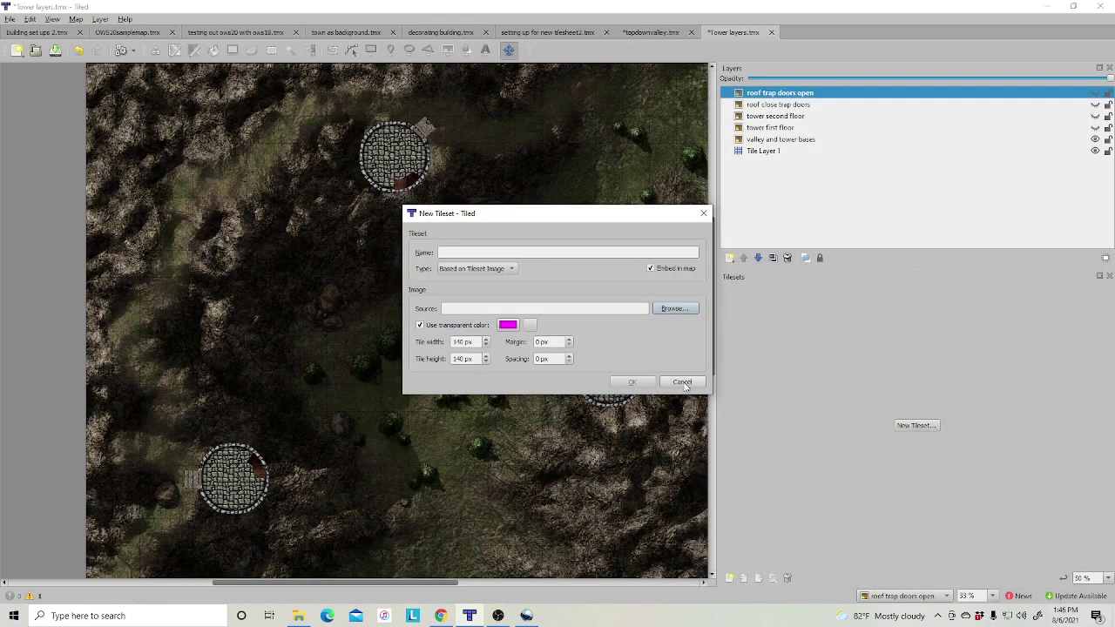
# Create the embedded tileset from the SceneAdditionsSet1TileSheet image in GamingGeeks/SCENEADDITIONSSET1 on drive C, with 140 px tiles
pyautogui.click(673, 310)
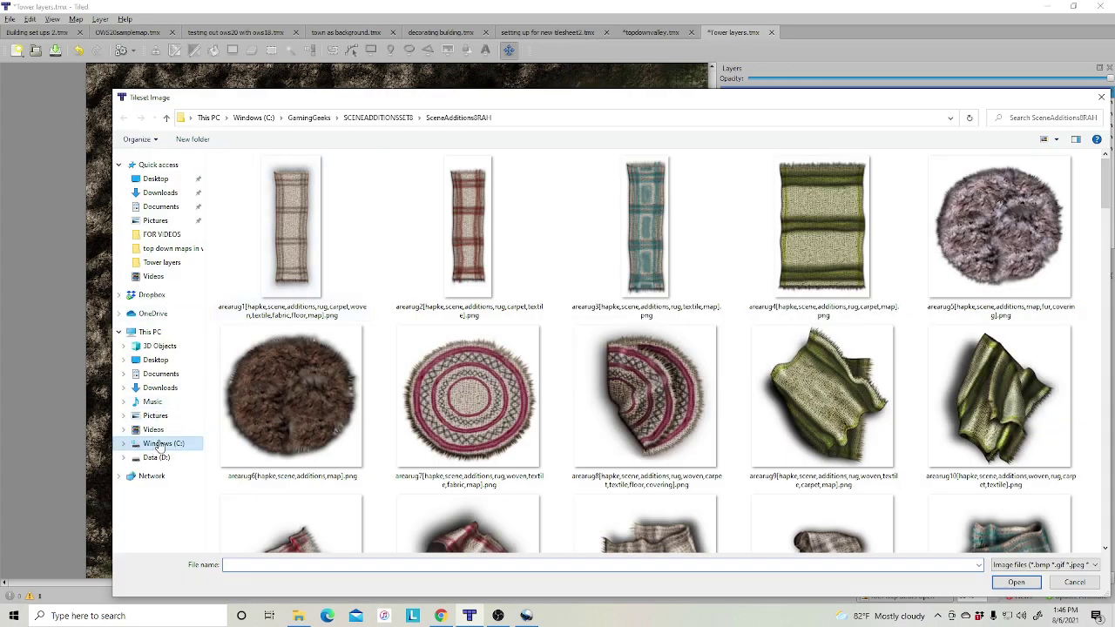
pyautogui.click(153, 446)
pyautogui.doubleClick(249, 209)
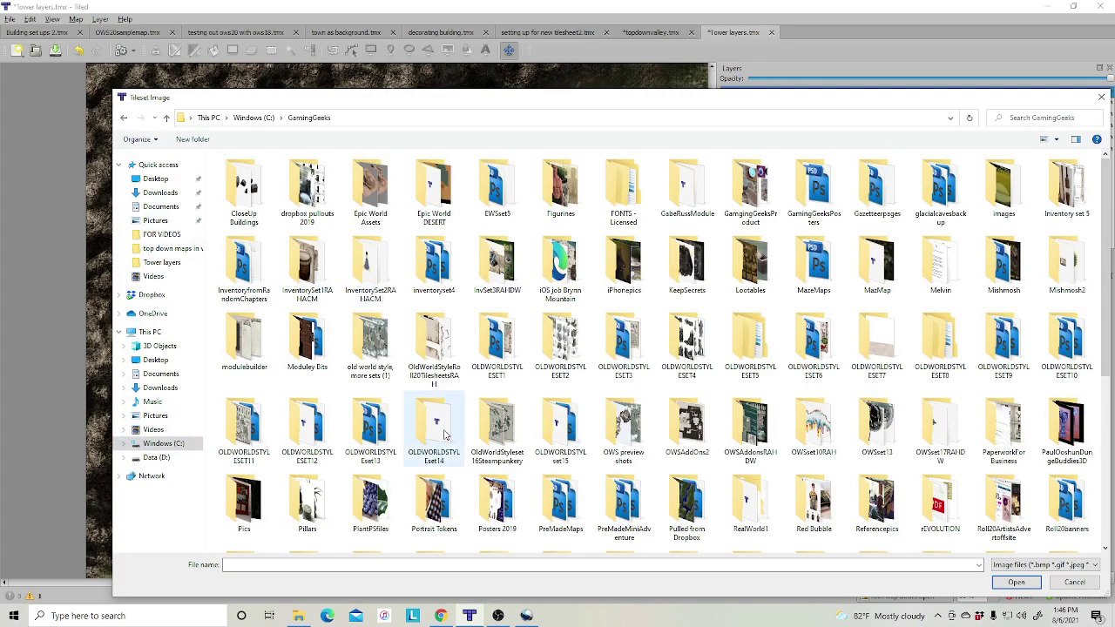
pyautogui.scroll(-3, 662, 435)
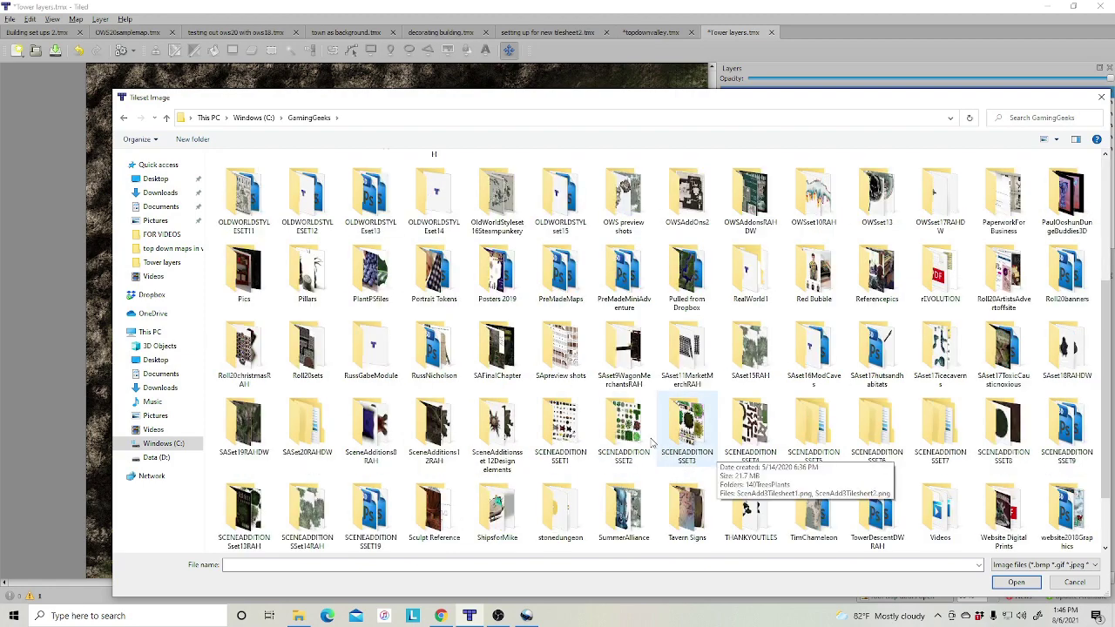
pyautogui.doubleClick(562, 429)
pyautogui.click(466, 210)
pyautogui.click(1018, 584)
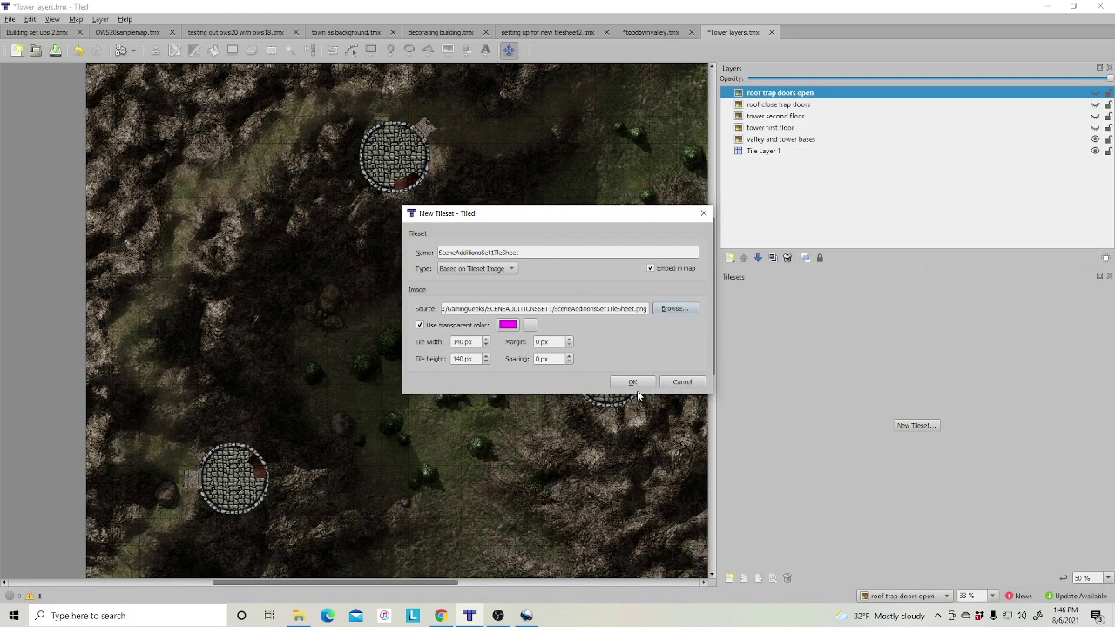
pyautogui.click(633, 384)
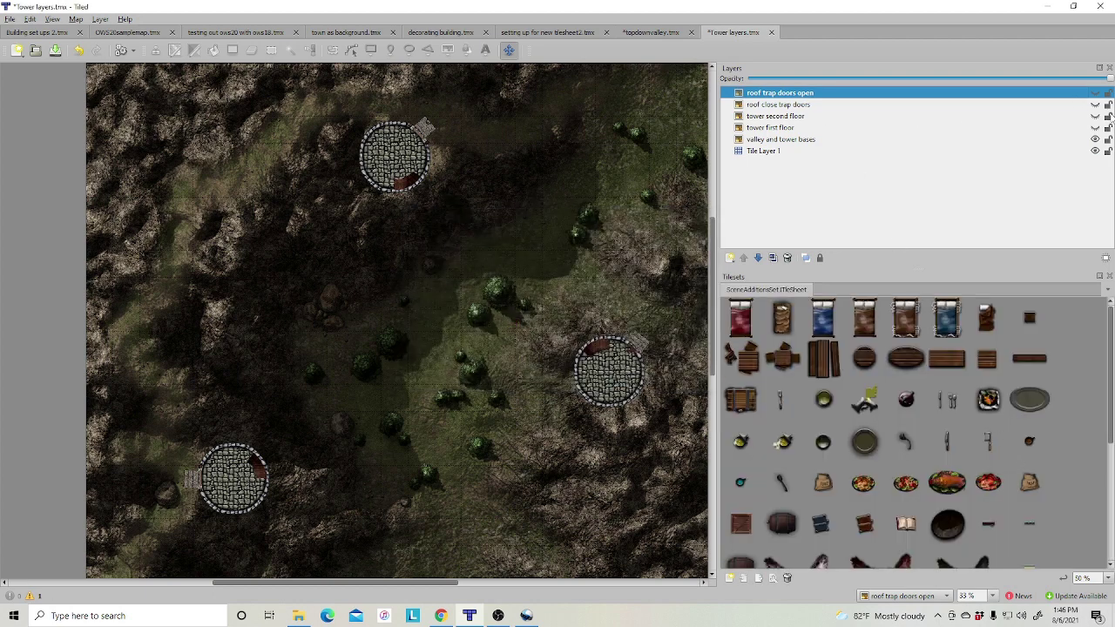
# Add an object layer above the valley and tower bases layer and name it "decor bottom floor"
pyautogui.click(796, 141)
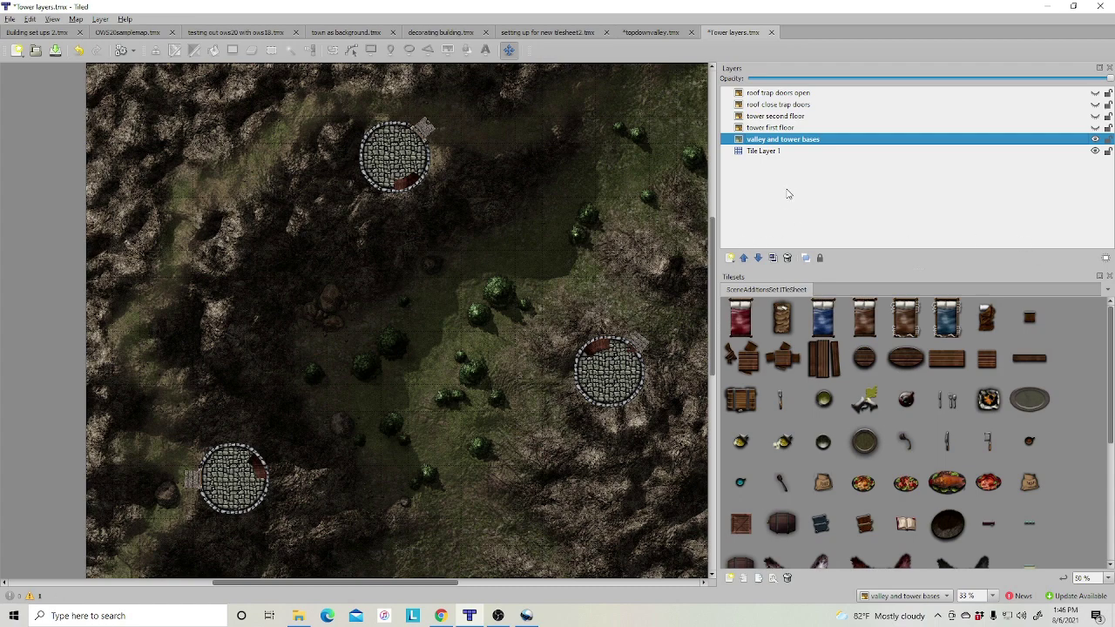
pyautogui.rightClick(757, 190)
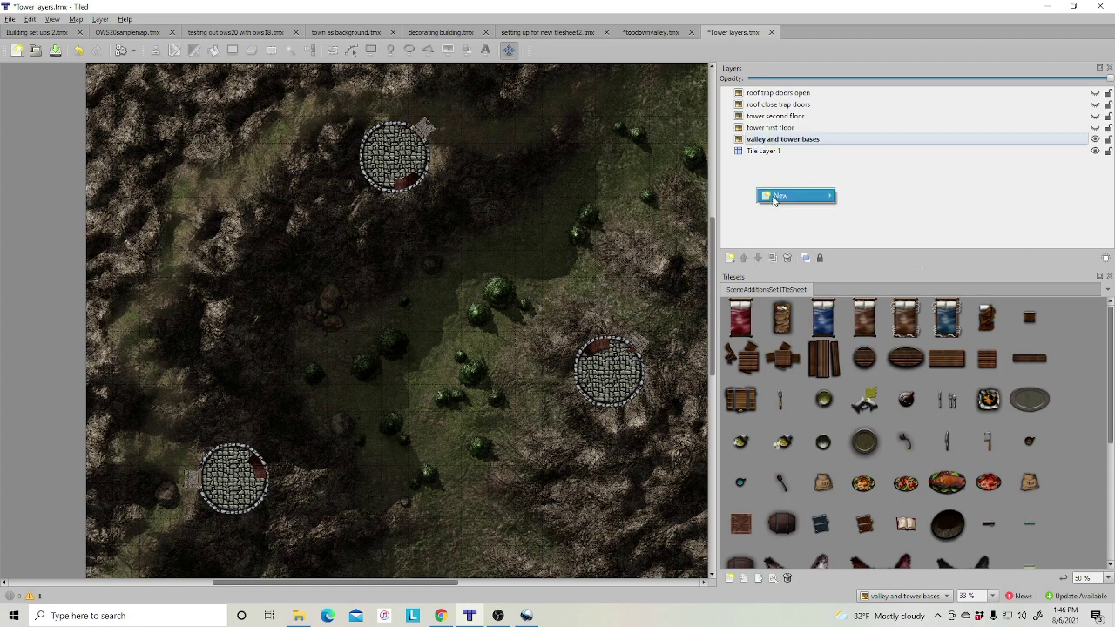
pyautogui.moveTo(787, 196)
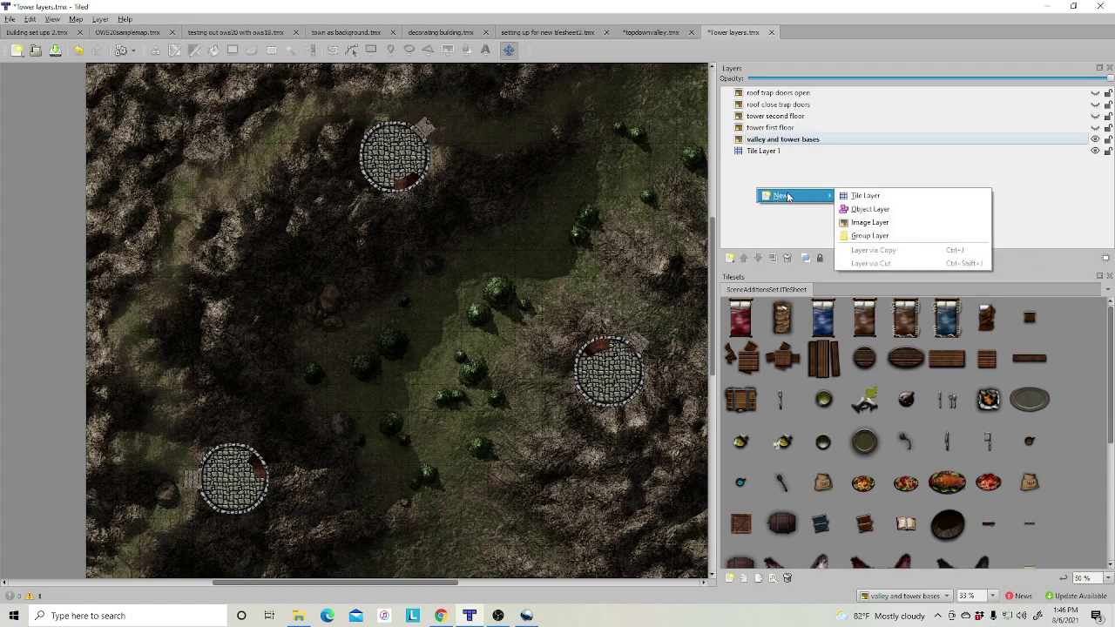
pyautogui.click(862, 211)
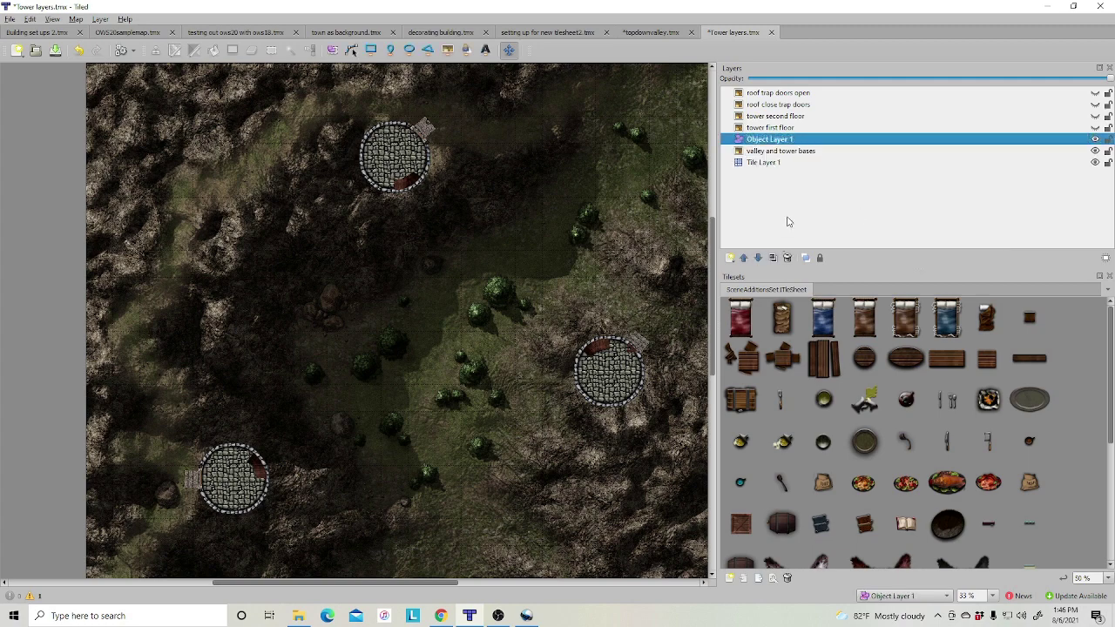
pyautogui.write('decor')
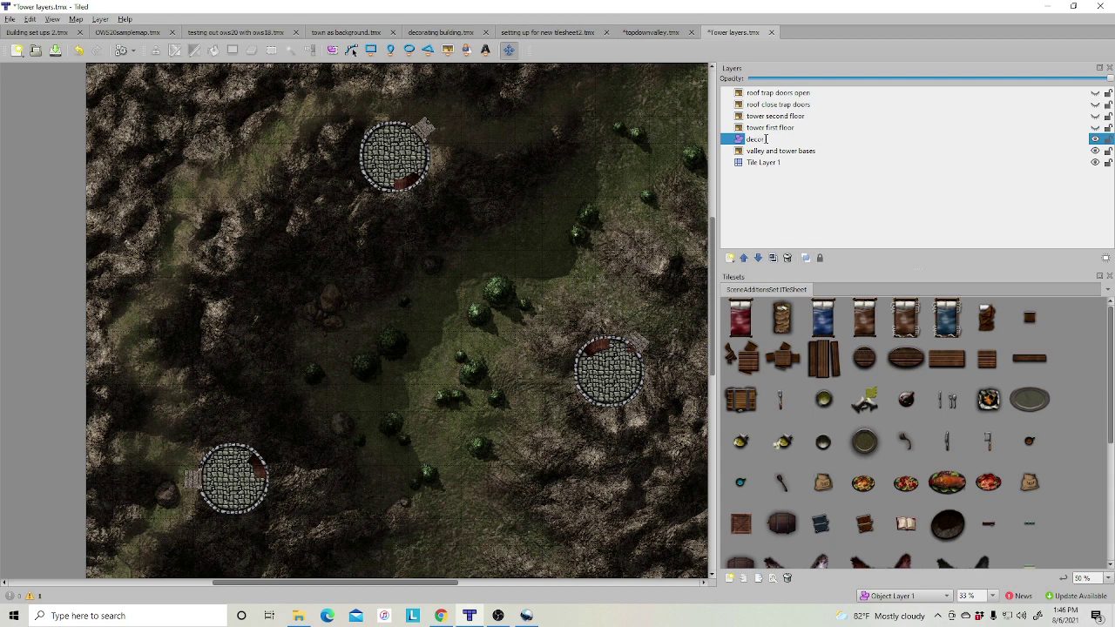
pyautogui.write(' bottom floor')
pyautogui.press('Return')
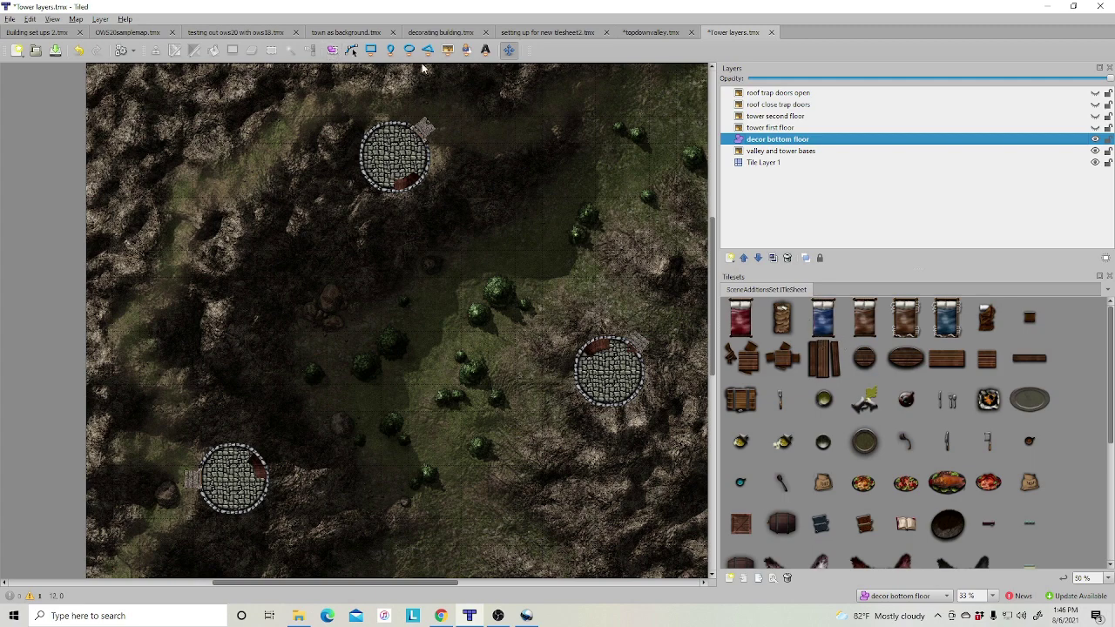
# Insert the small table with benches and the wide wooden table as tile objects on the eastern tower's floor, angling the wide one
pyautogui.click(448, 51)
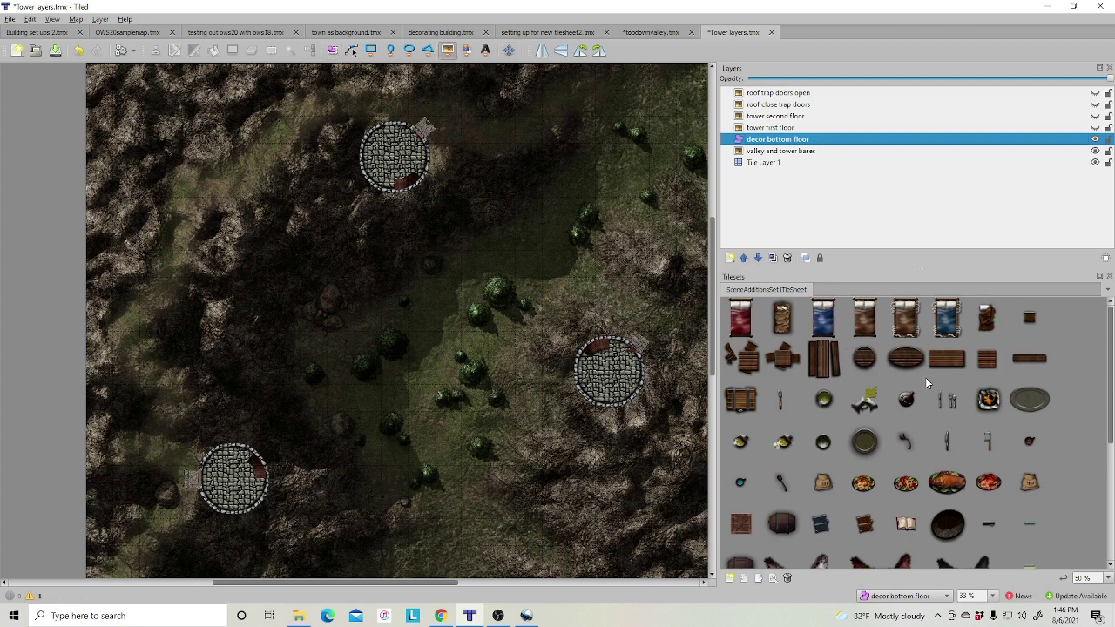
pyautogui.click(785, 364)
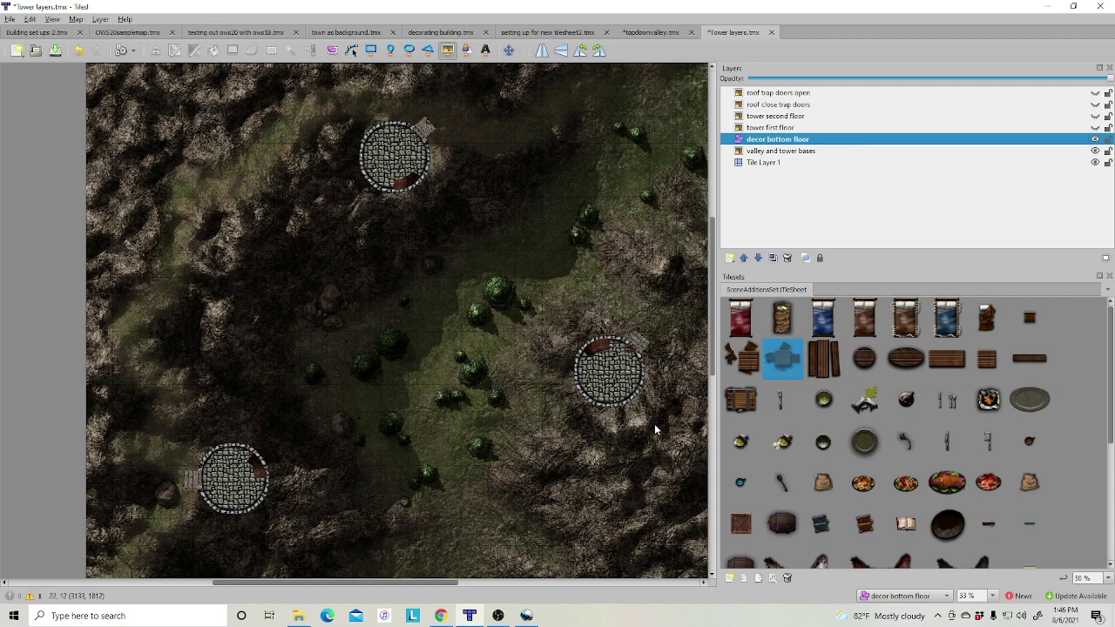
pyautogui.click(616, 392)
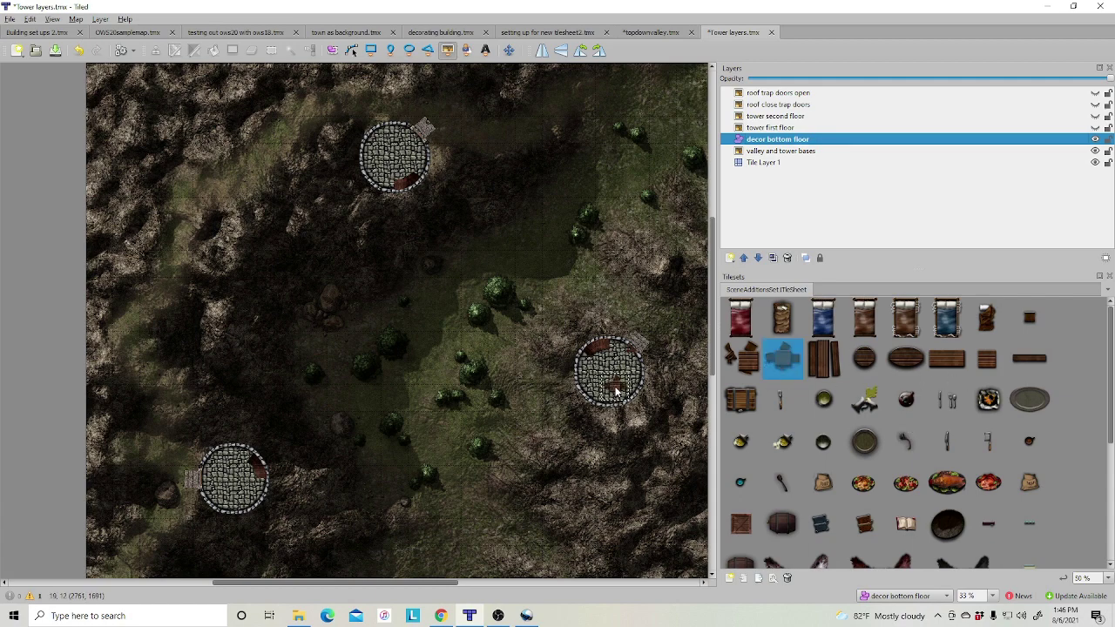
pyautogui.click(734, 410)
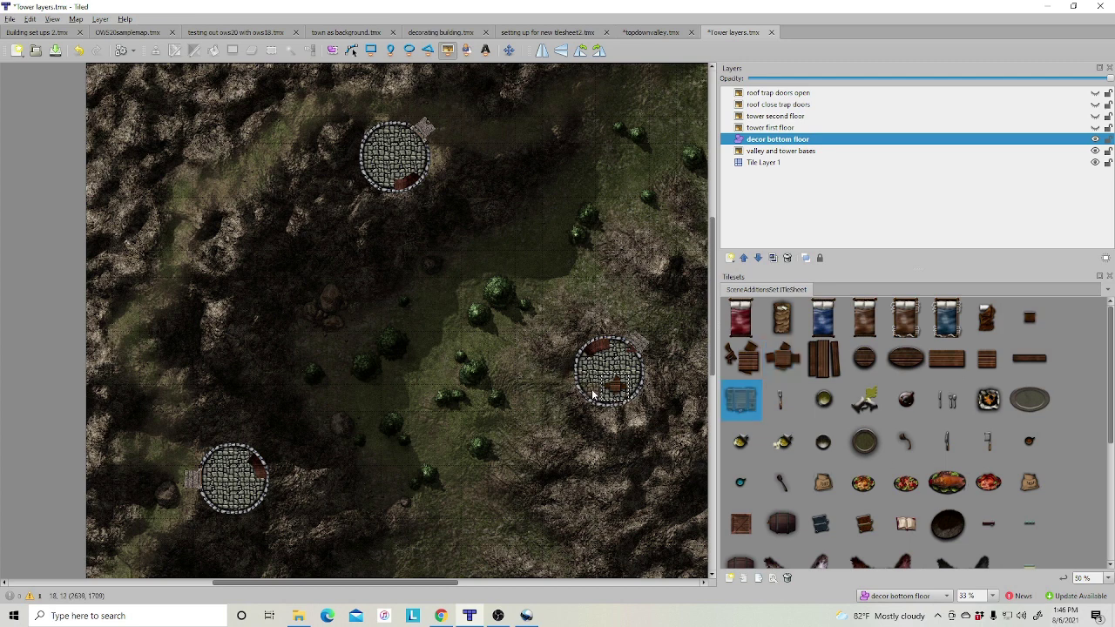
pyautogui.click(589, 383)
pyautogui.click(332, 50)
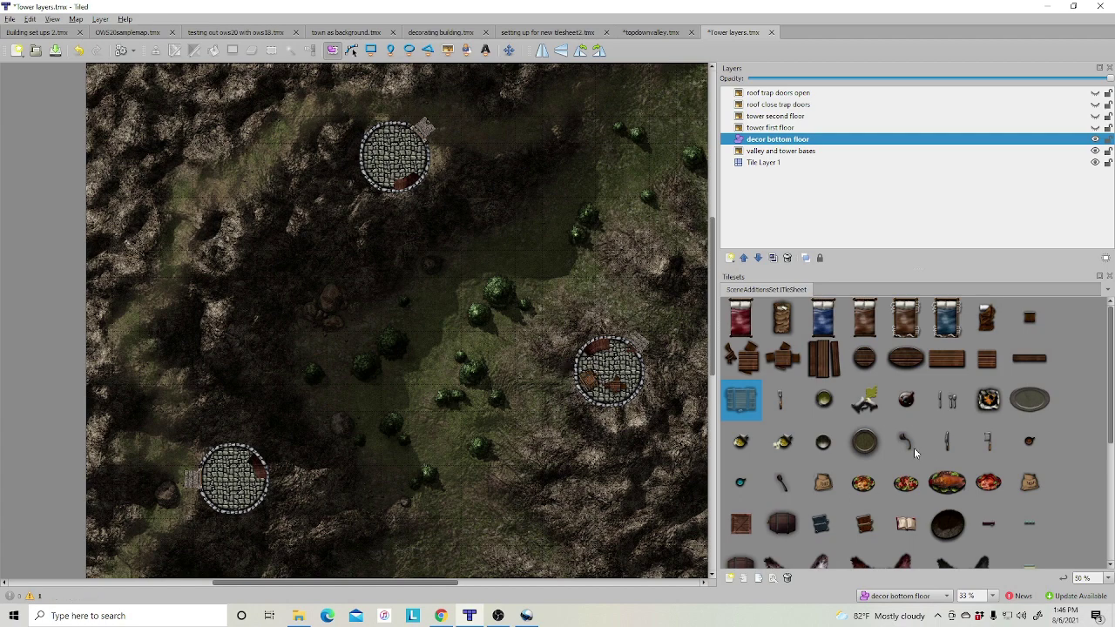
# Add another object layer directly above the decor bottom floor layer
pyautogui.scroll(-2, 913, 448)
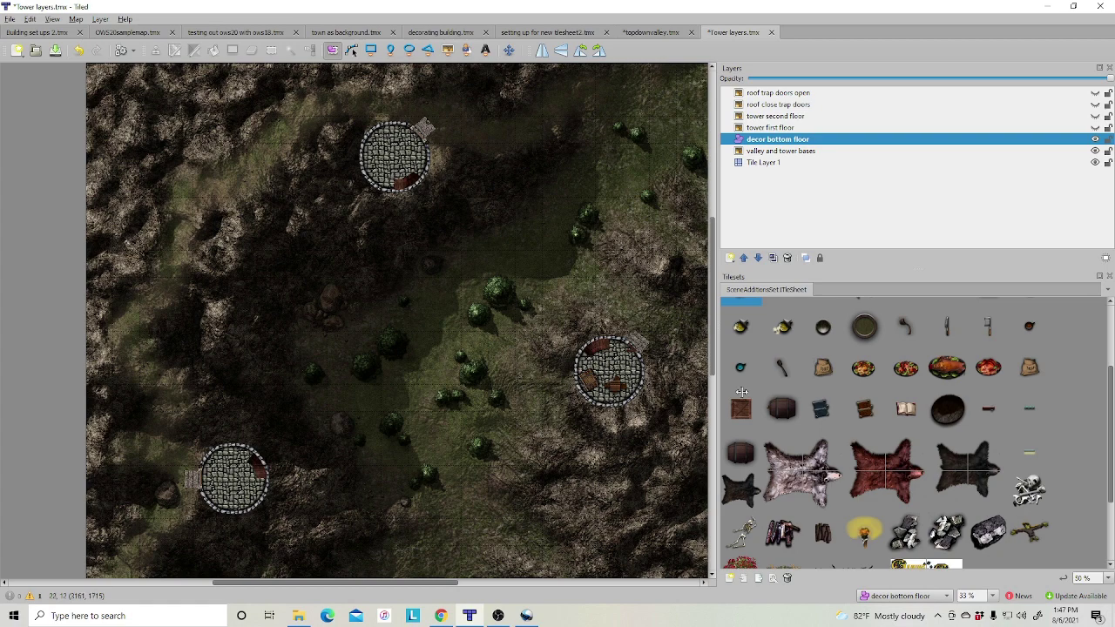
pyautogui.rightClick(774, 201)
pyautogui.moveTo(840, 206)
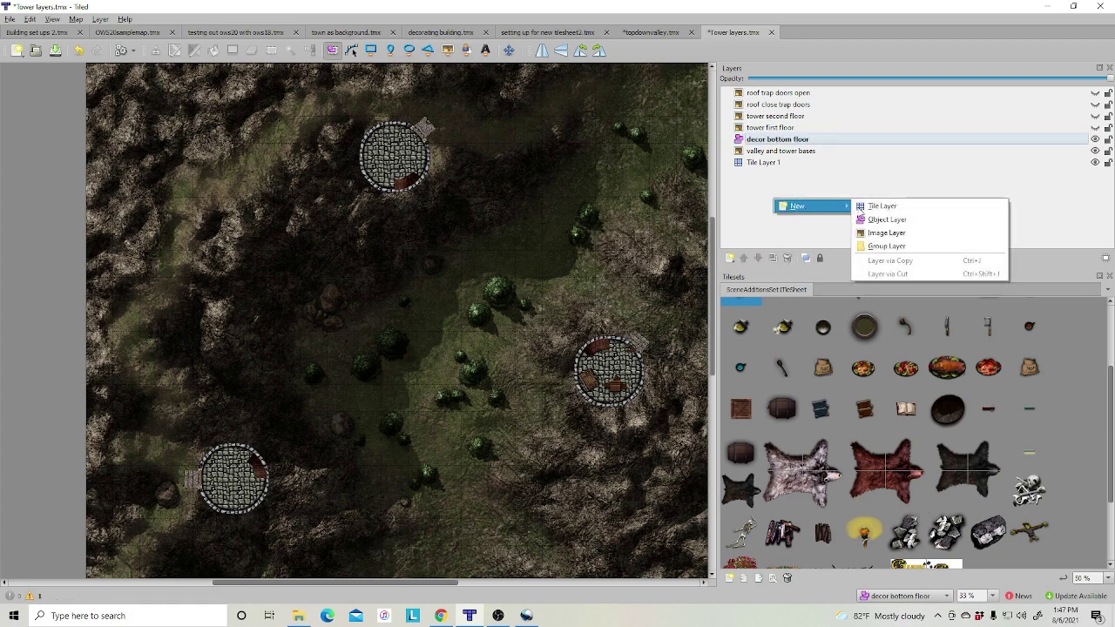
pyautogui.click(866, 223)
# Place the brown tile found beside the open book at the angled table in the eastern tower
pyautogui.click(866, 409)
pyautogui.press('t')
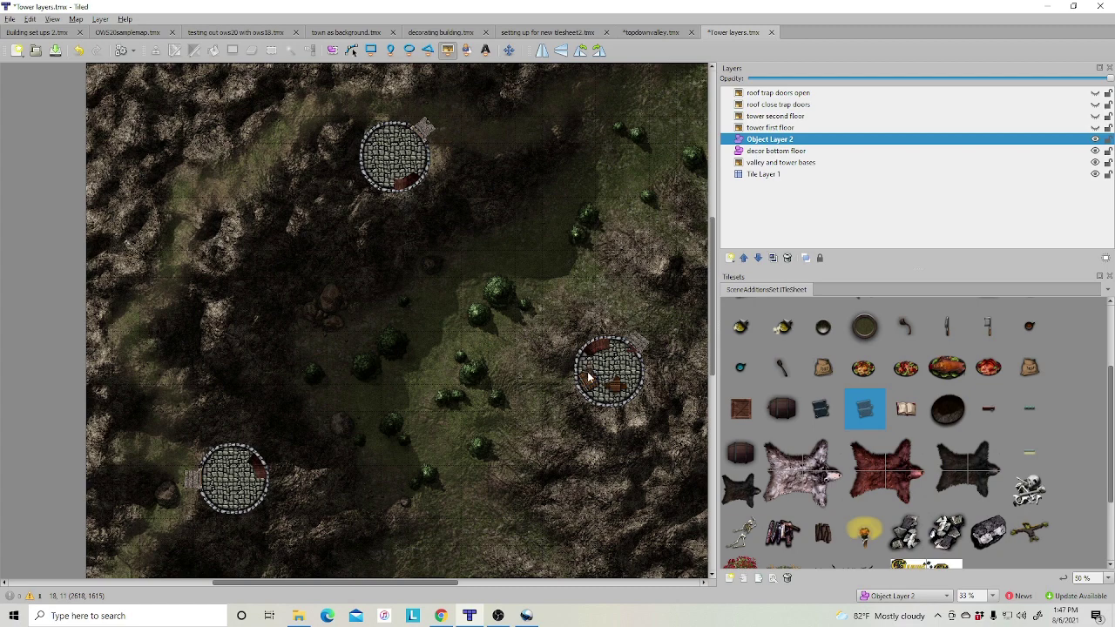
pyautogui.keyDown('ctrl'); pyautogui.scroll(2, 675, 379); pyautogui.keyUp('ctrl')
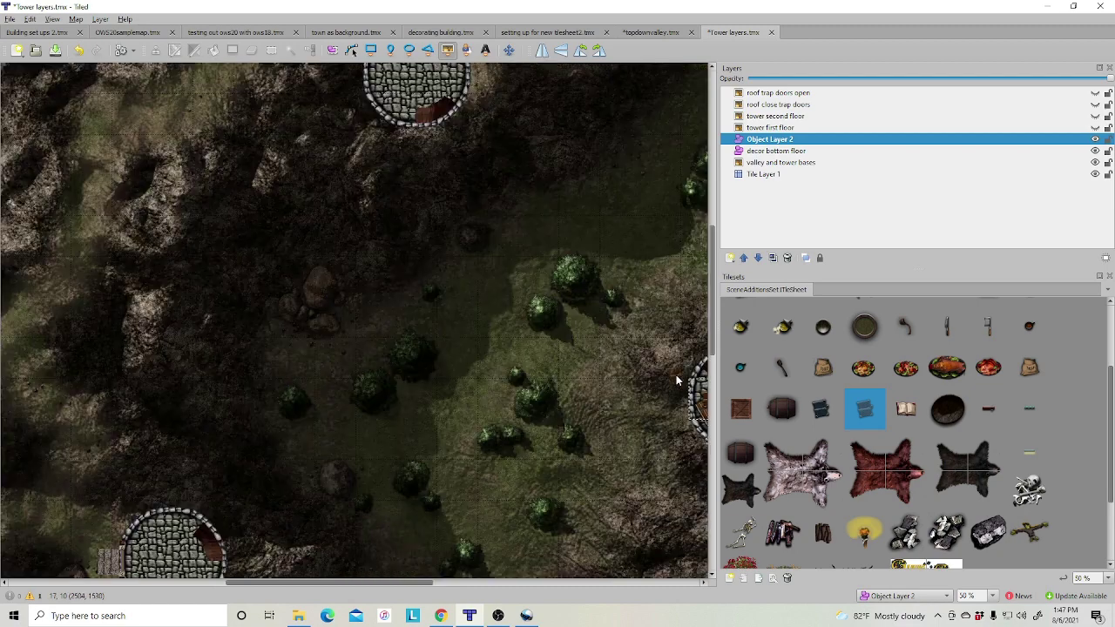
pyautogui.moveTo(362, 584); pyautogui.dragTo(499, 572)
pyautogui.scroll(-3, 440, 505)
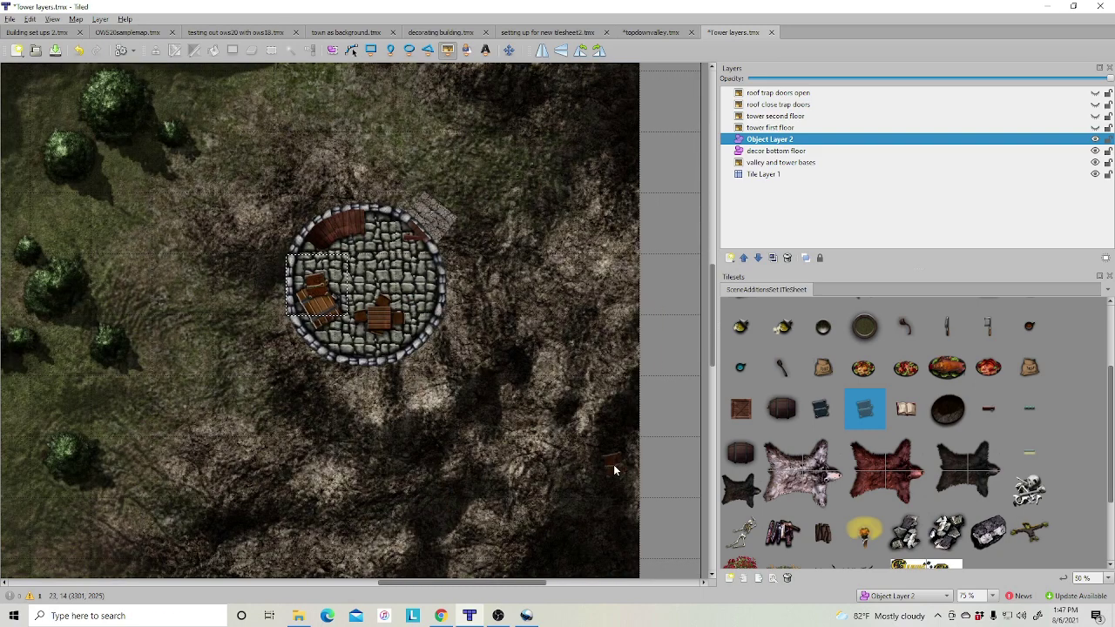
# Place the barrel tile found beside the crate against the eastern tower's east wall and shrink it
pyautogui.click(741, 450)
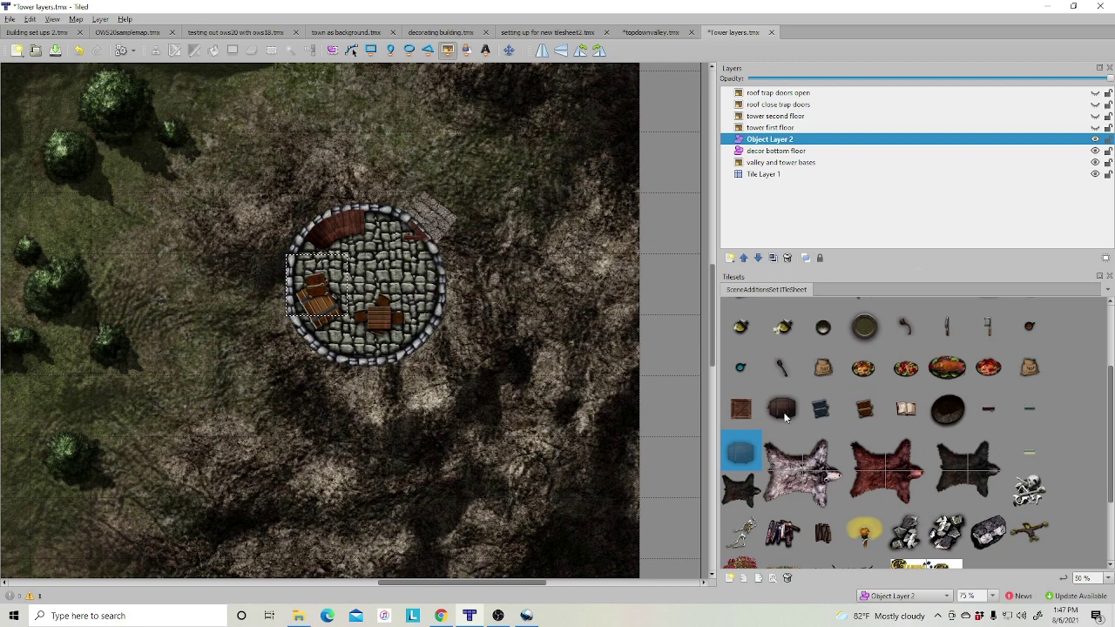
pyautogui.click(782, 409)
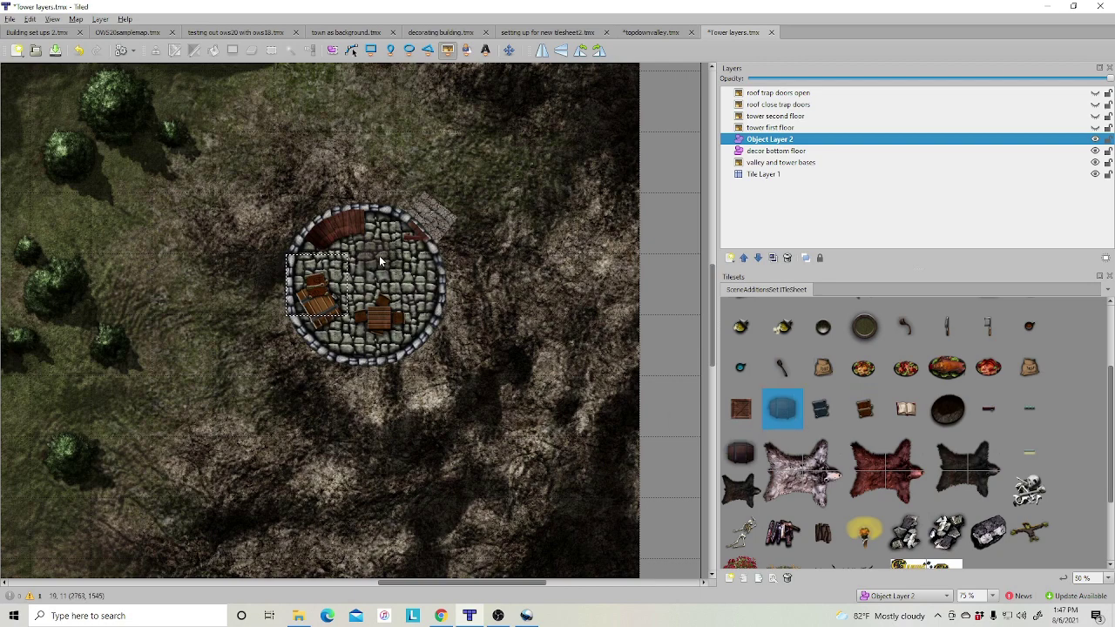
pyautogui.click(414, 286)
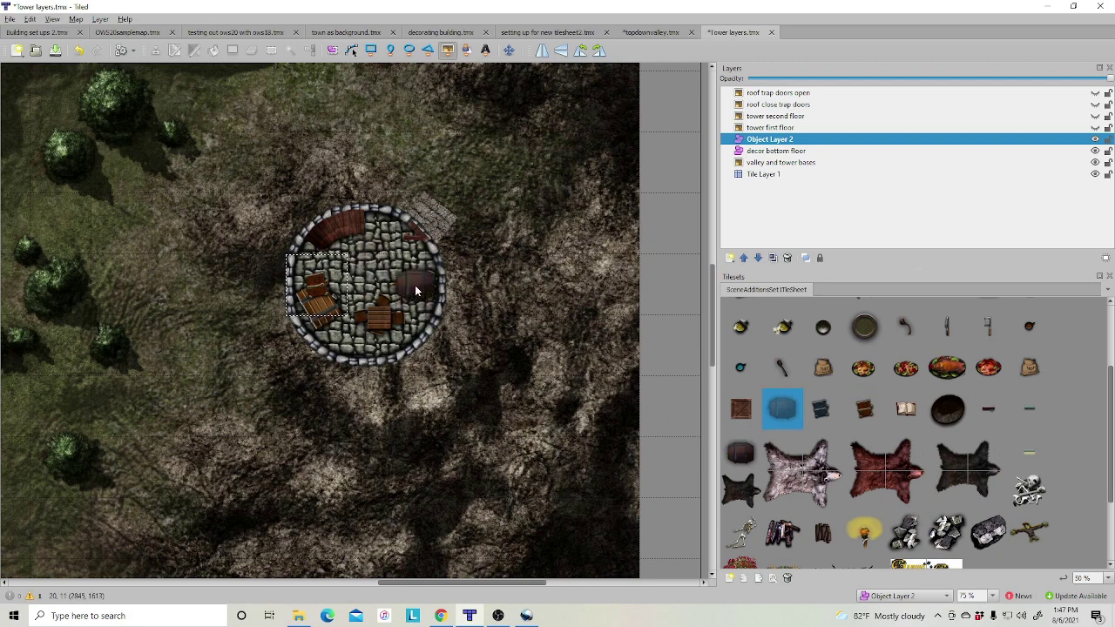
pyautogui.click(332, 50)
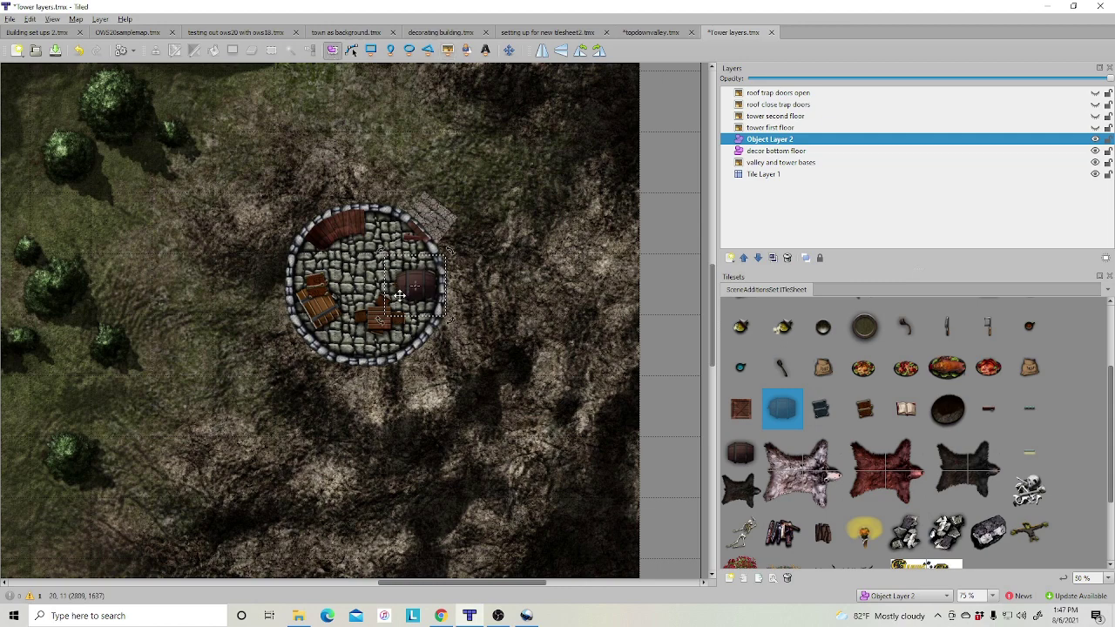
pyautogui.moveTo(397, 290); pyautogui.dragTo(424, 297)
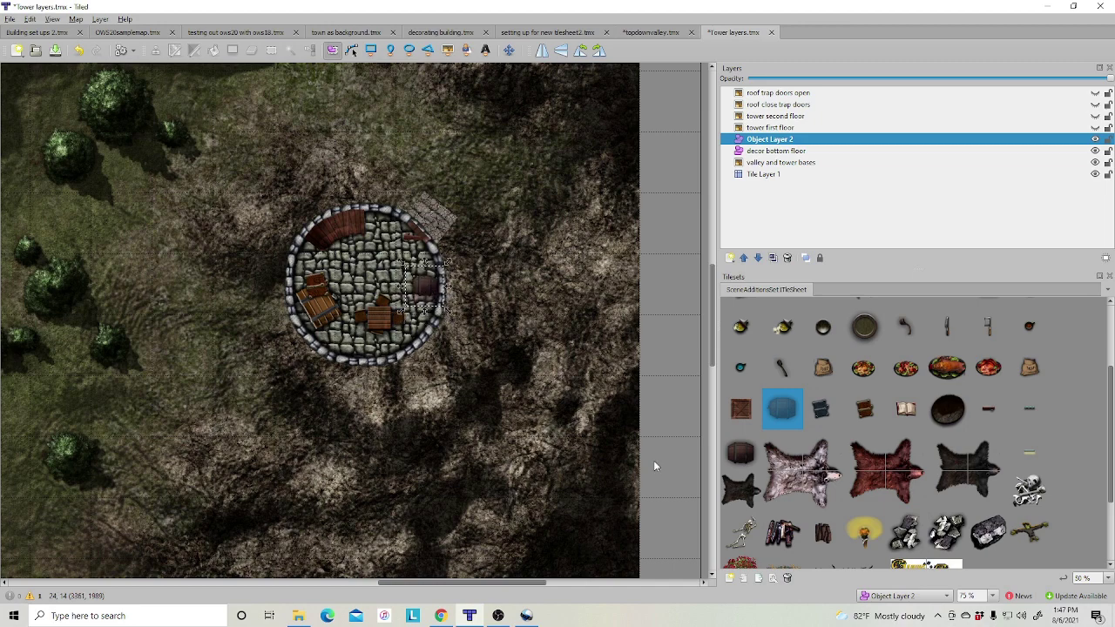
pyautogui.click(697, 426)
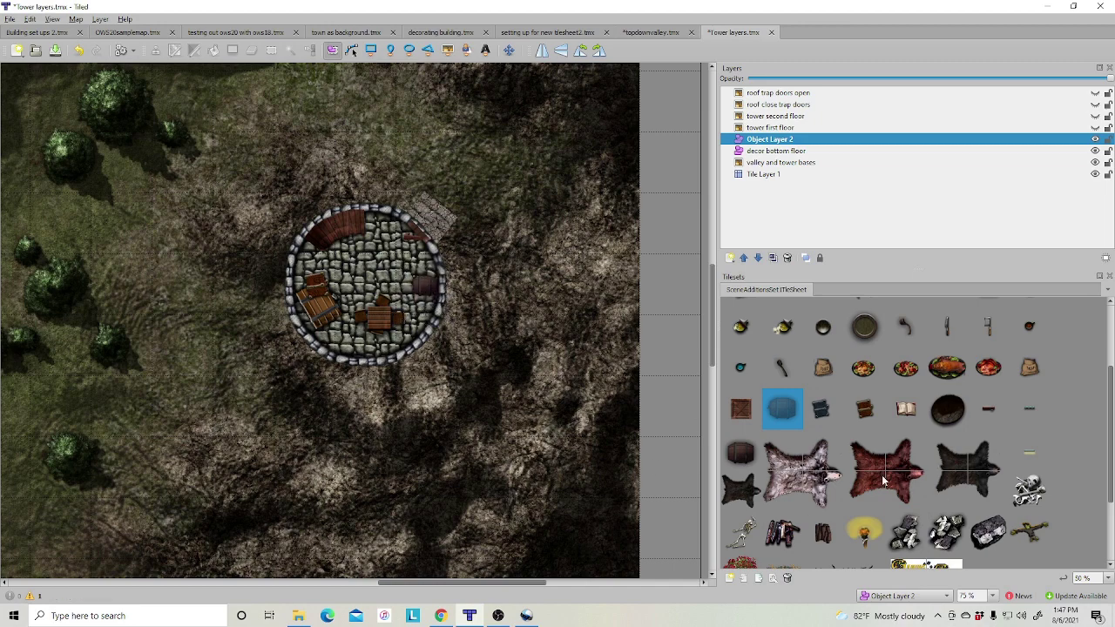
# Insert the four pieces of the black bear rug as adjoining tile objects north of the tower, on the decor bottom floor layer
pyautogui.click(780, 154)
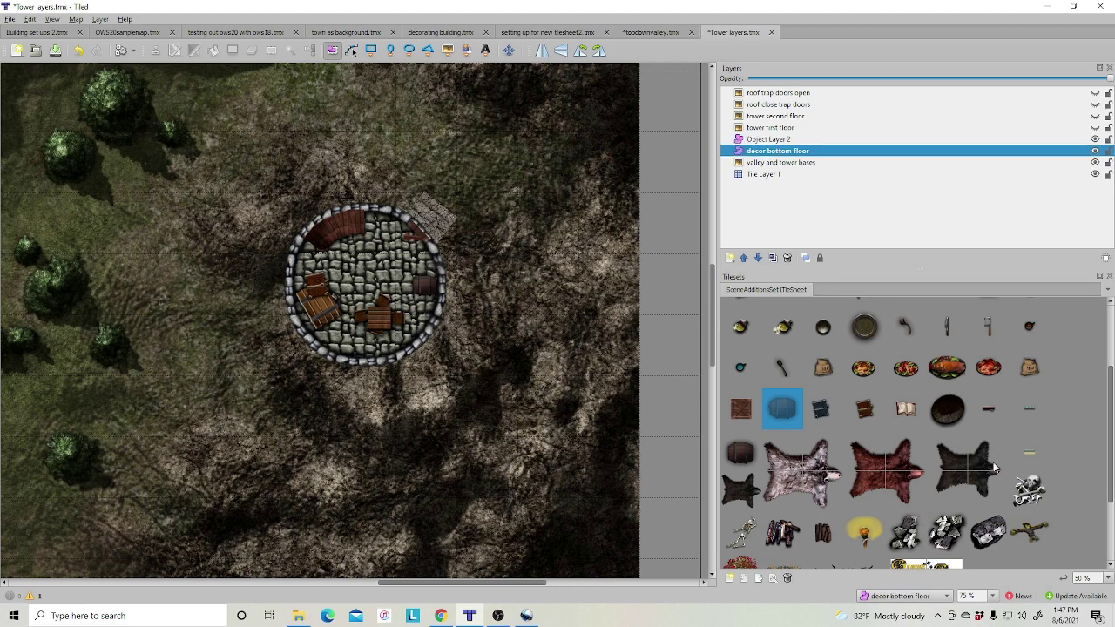
pyautogui.click(953, 466)
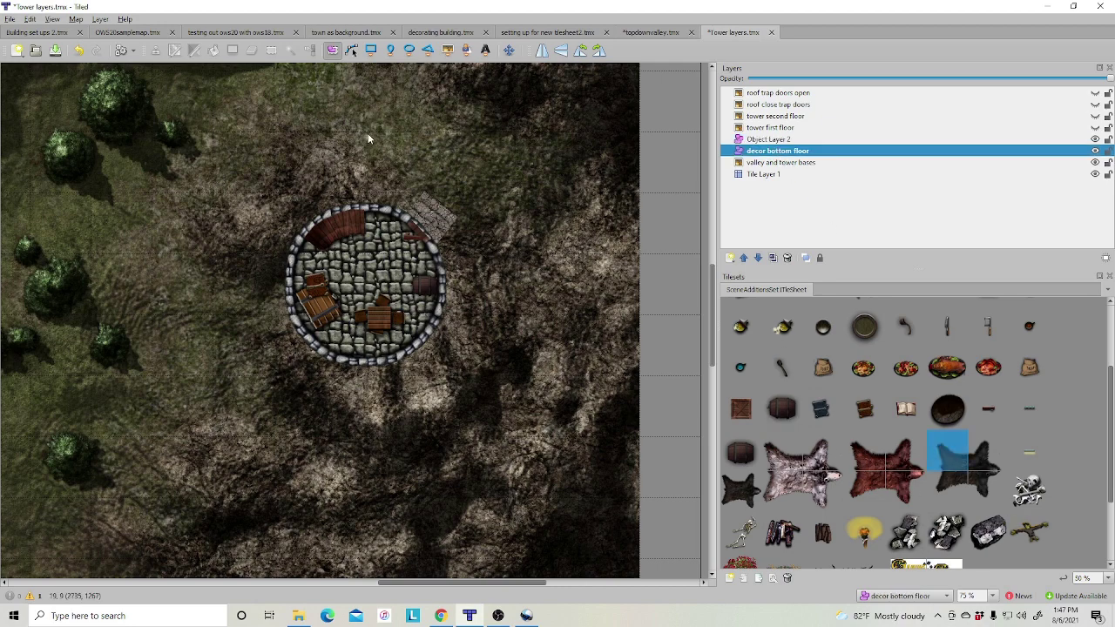
pyautogui.click(447, 50)
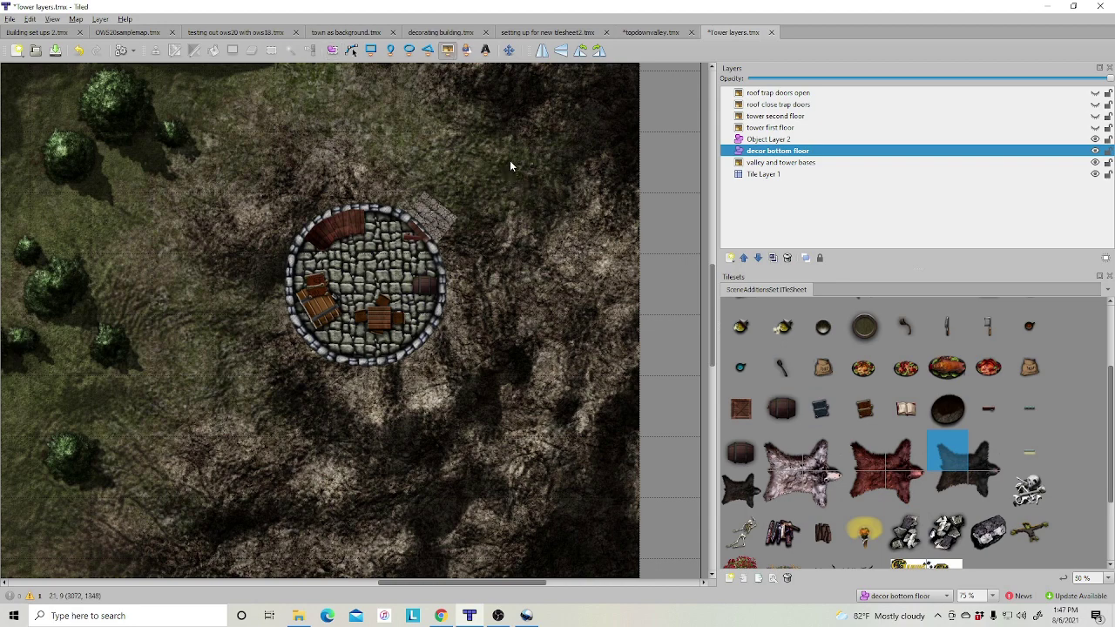
pyautogui.click(406, 110)
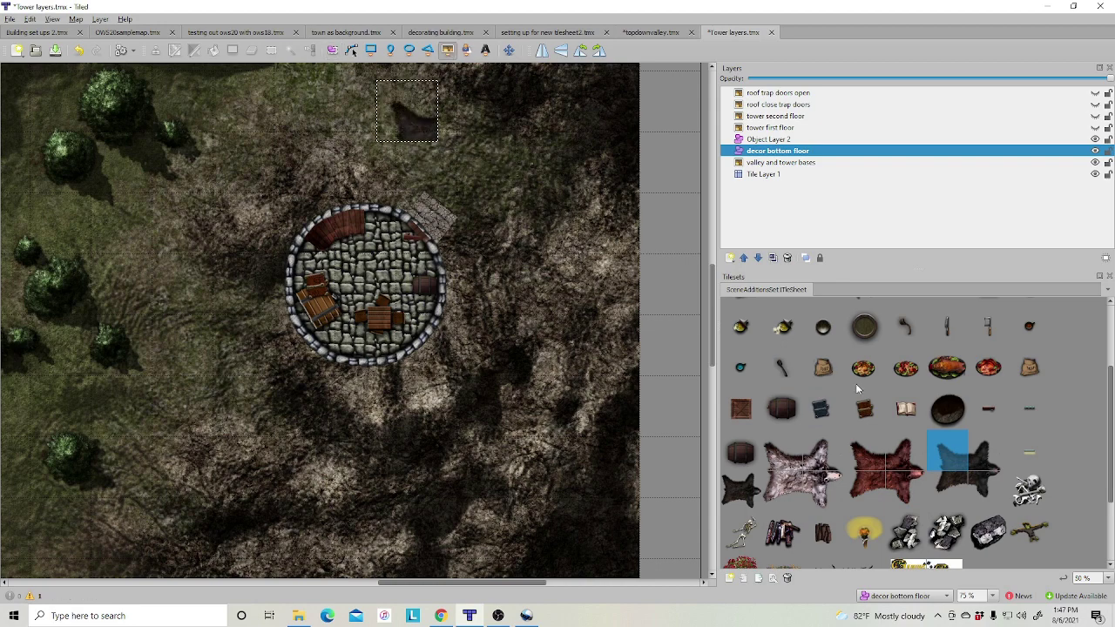
pyautogui.click(468, 111)
pyautogui.click(957, 478)
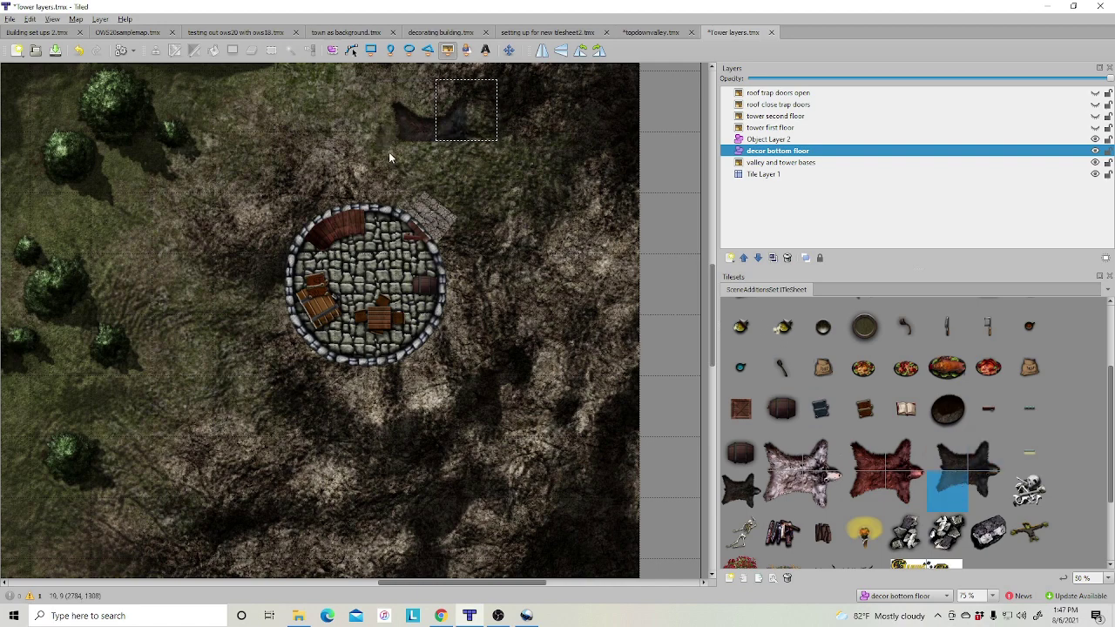
pyautogui.click(405, 175)
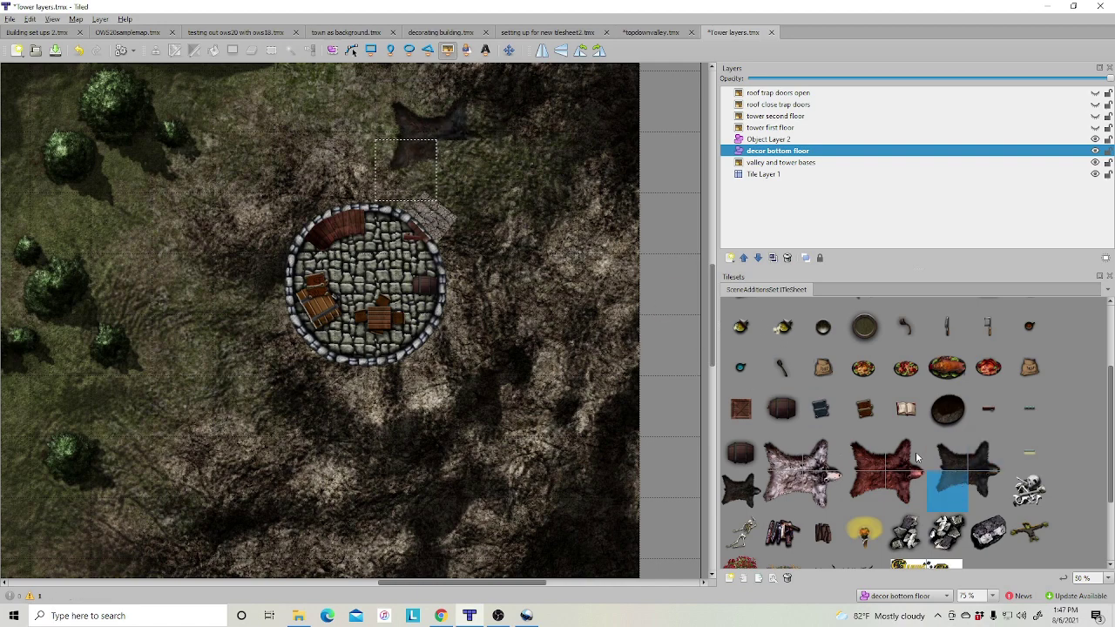
pyautogui.click(467, 174)
# Select the black rug pieces together, shrink them and move them to the middle of the tower floor, north of the small table
pyautogui.click(332, 50)
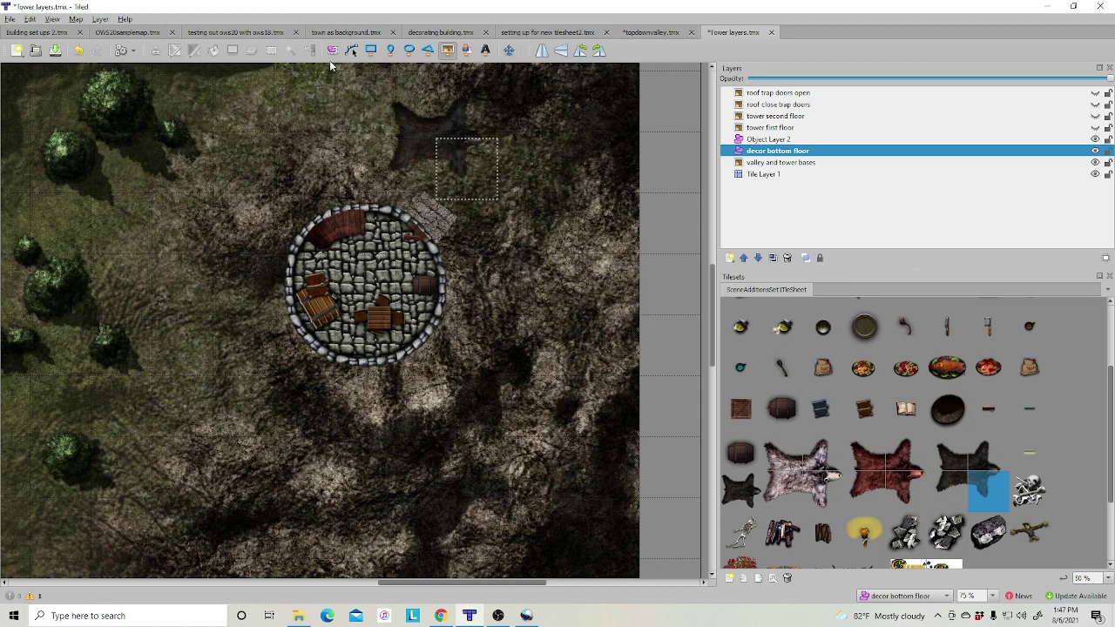
pyautogui.moveTo(346, 87); pyautogui.dragTo(452, 166)
pyautogui.moveTo(423, 128); pyautogui.dragTo(387, 290)
pyautogui.click(551, 325)
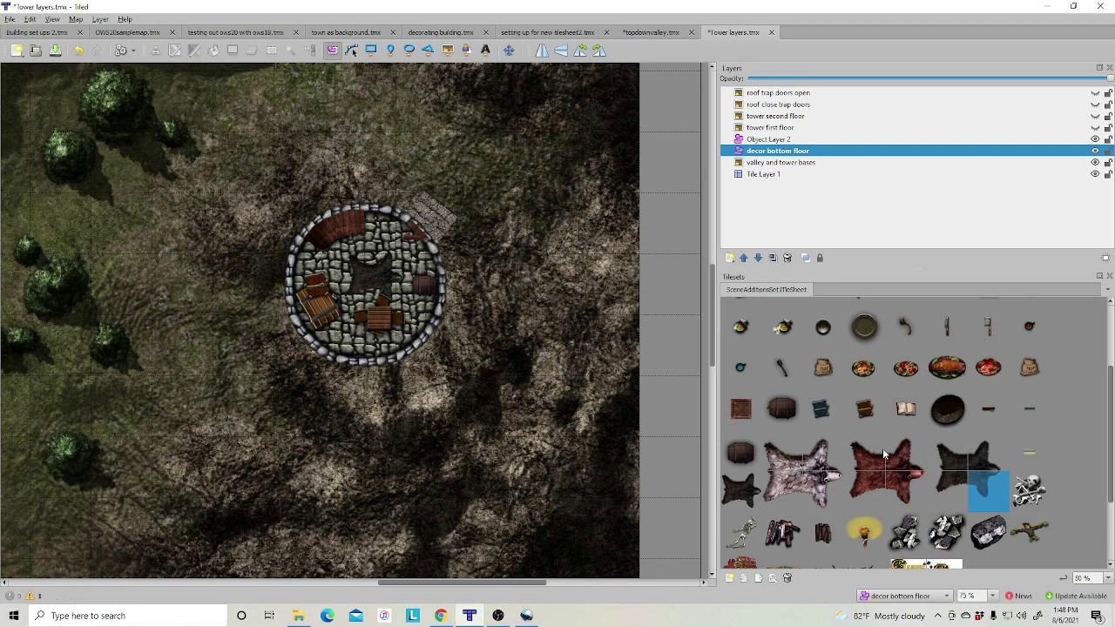
# Show the tower first floor layer and group Object Layer 2, decor bottom floor, and valley and tower bases
pyautogui.click(1095, 128)
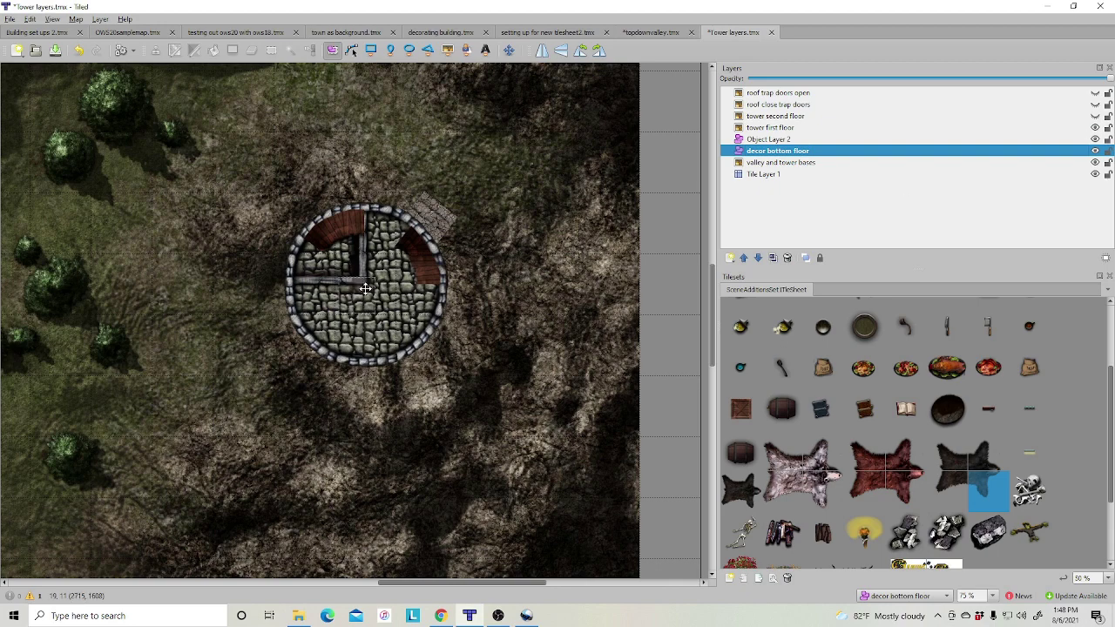
pyautogui.click(780, 140)
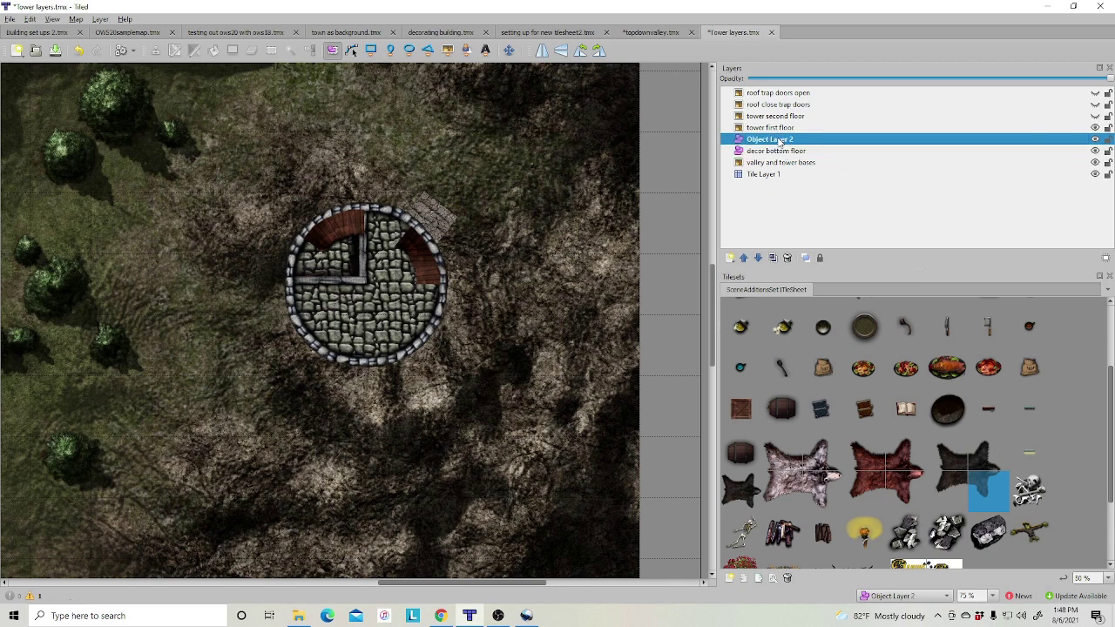
pyautogui.keyDown('shift'); pyautogui.click(792, 163); pyautogui.keyUp('shift')
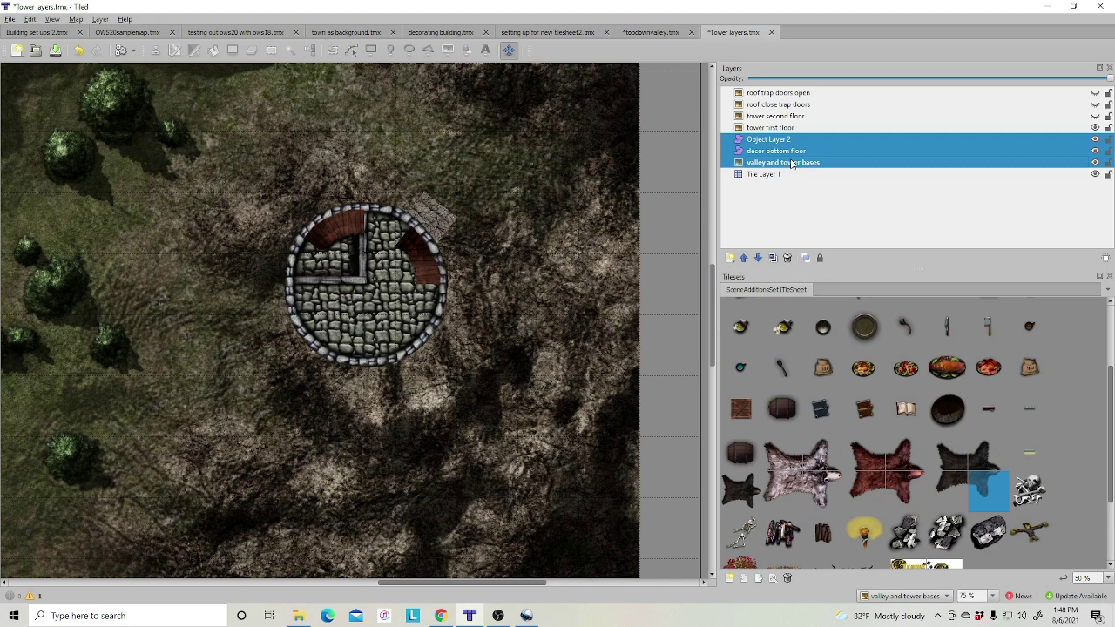
pyautogui.rightClick(791, 164)
pyautogui.moveTo(827, 183)
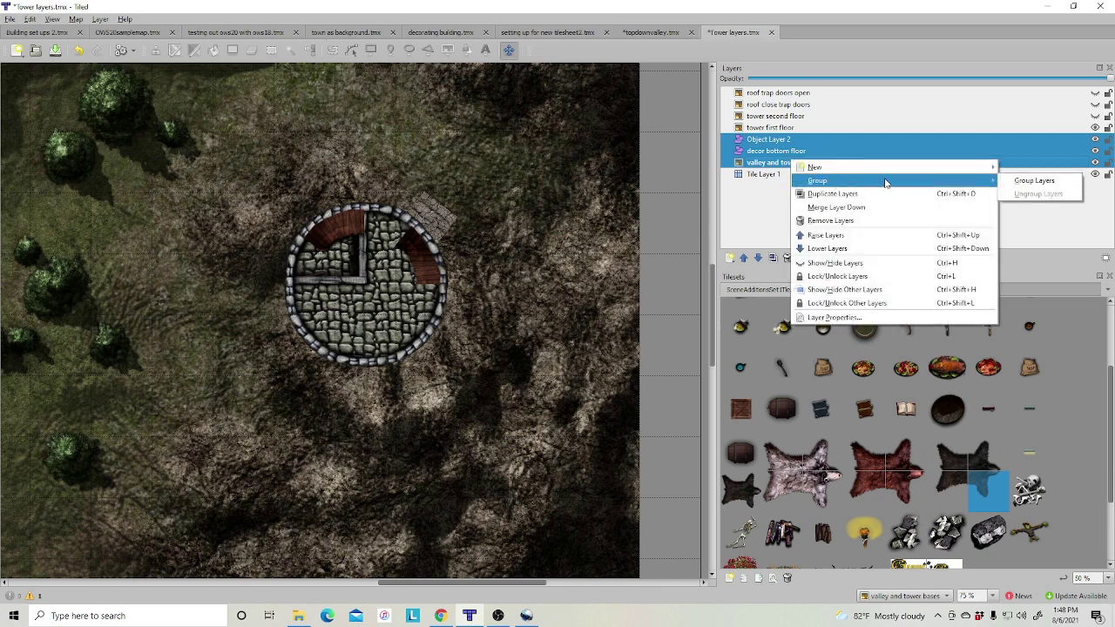
pyautogui.click(1034, 181)
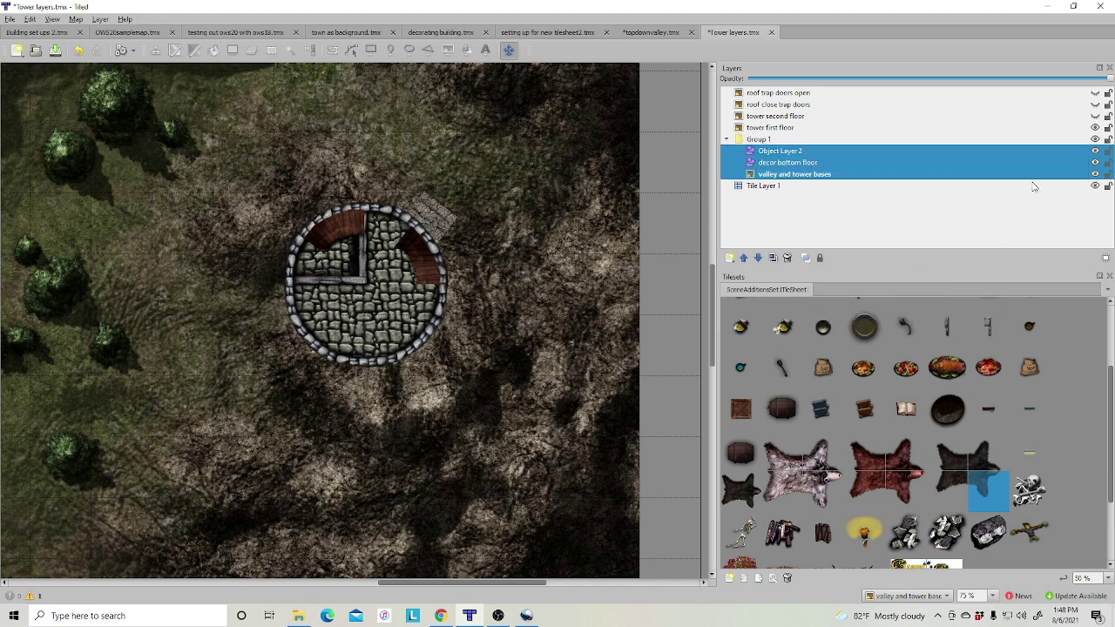
# Name the new layer group "bottom floor", collapse it, and test hiding and showing it
pyautogui.doubleClick(759, 140)
pyautogui.write('bu')
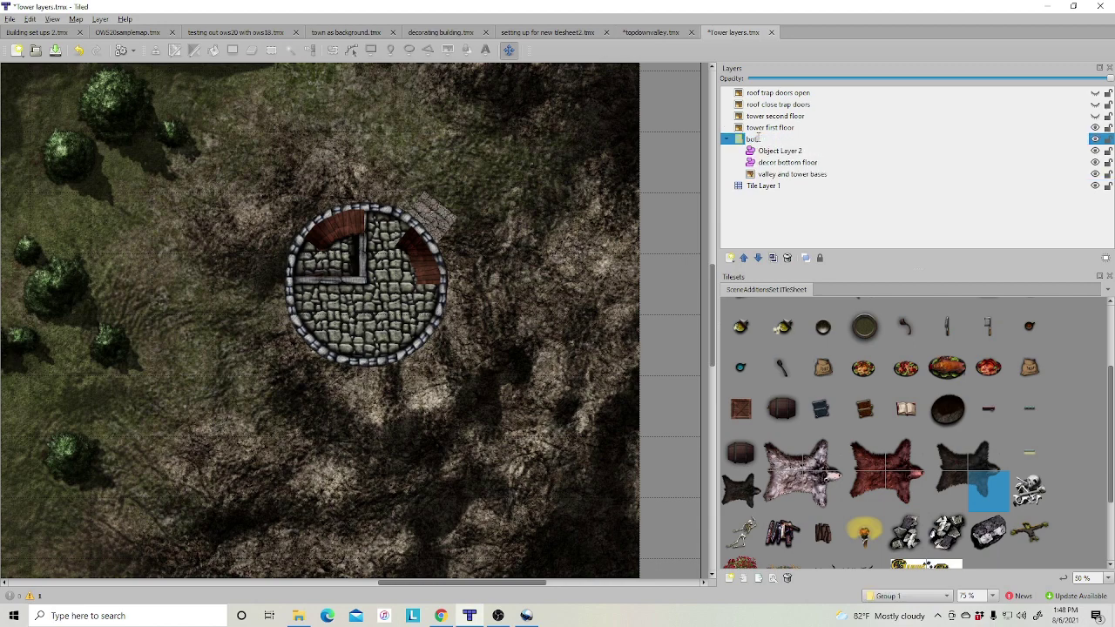
pyautogui.press('Return')
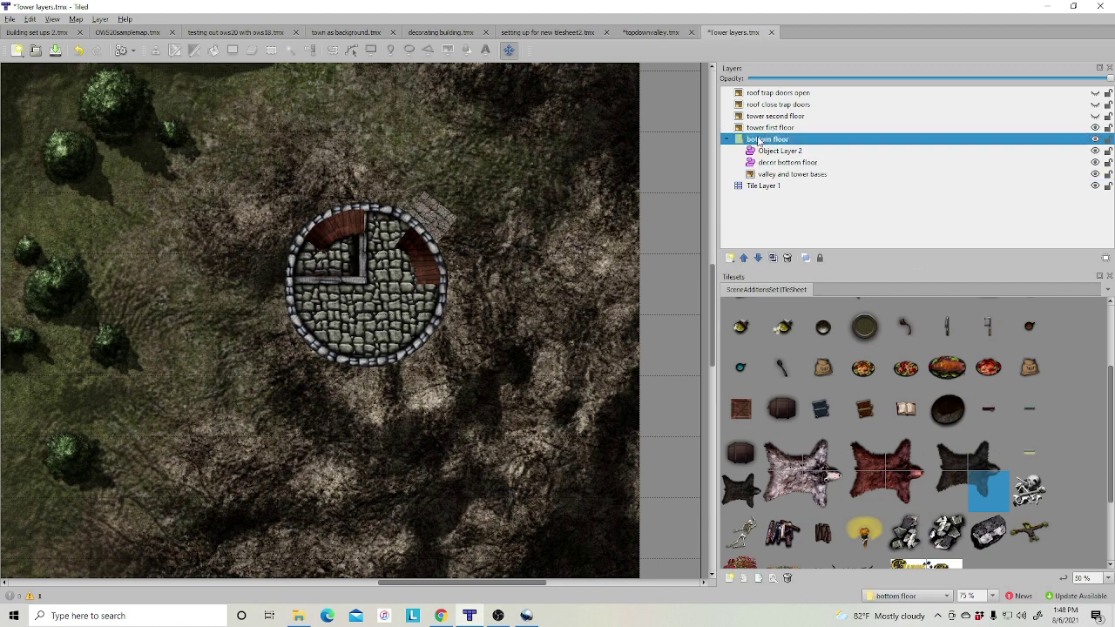
pyautogui.click(728, 141)
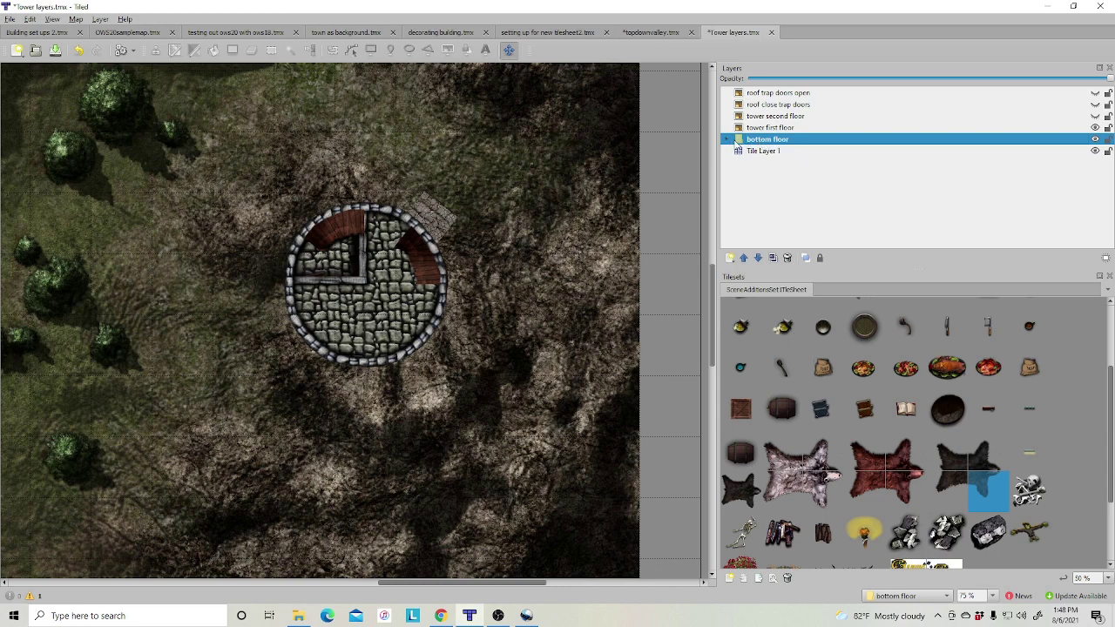
pyautogui.click(1095, 141)
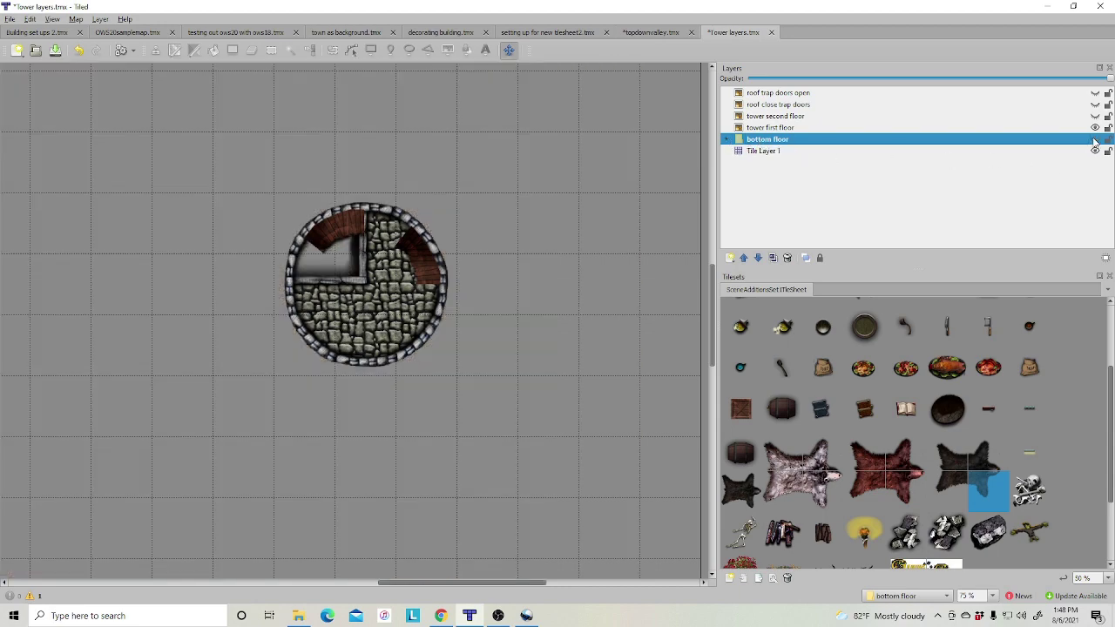
pyautogui.click(1094, 140)
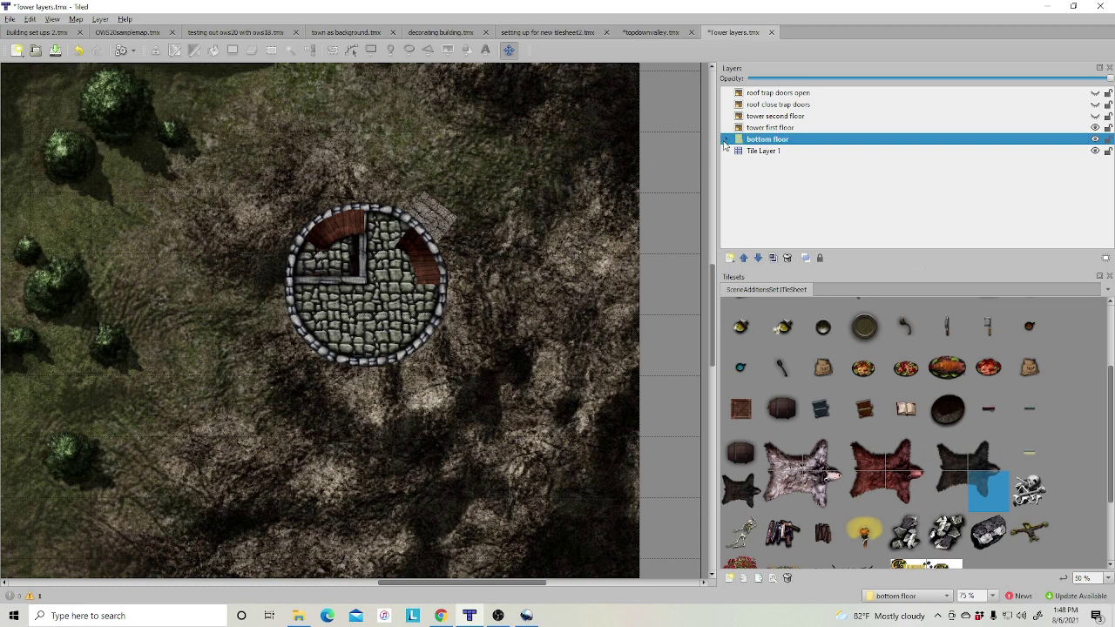
# Add an object layer directly above the tower first floor layer
pyautogui.click(806, 130)
pyautogui.rightClick(768, 130)
pyautogui.moveTo(823, 137)
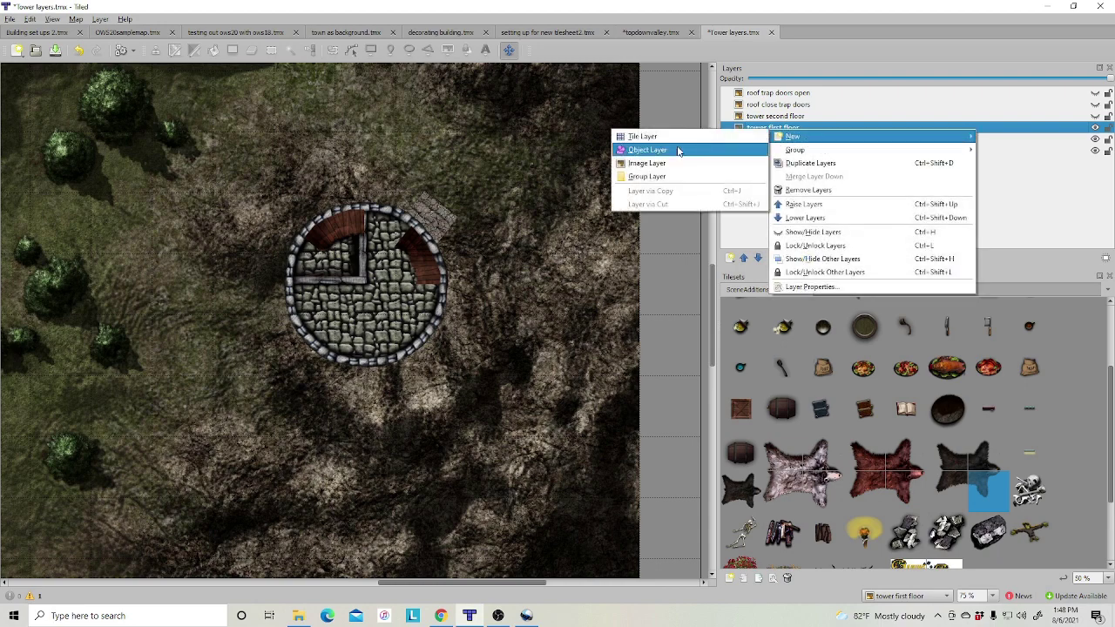
pyautogui.click(649, 150)
pyautogui.click(757, 209)
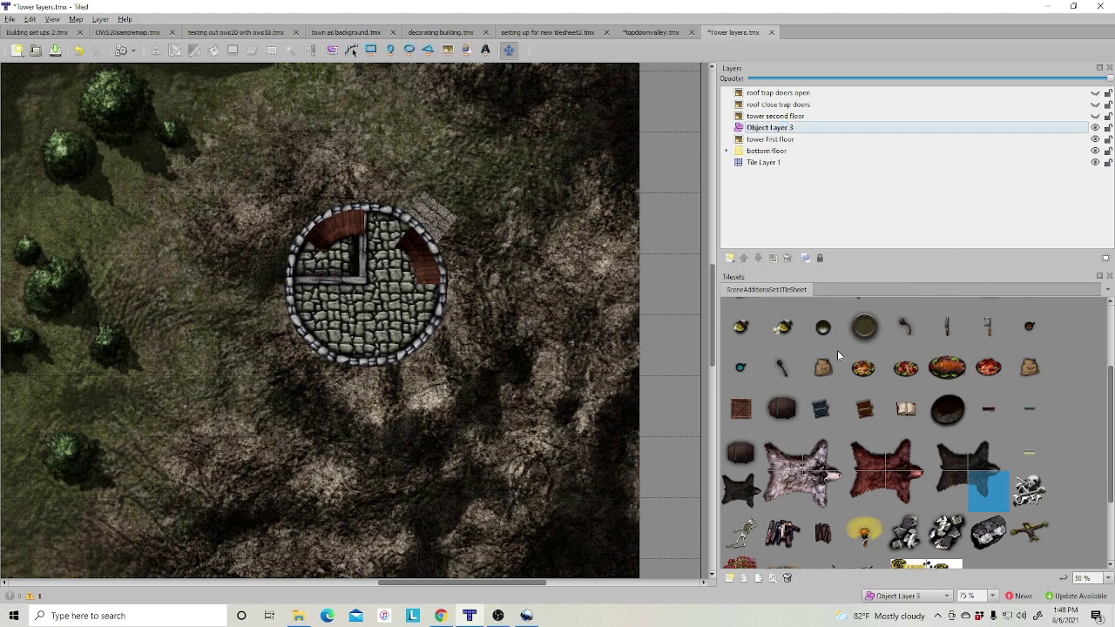
# Place a crate tile near the southern wall of the tower's first floor and shrink it
pyautogui.click(740, 414)
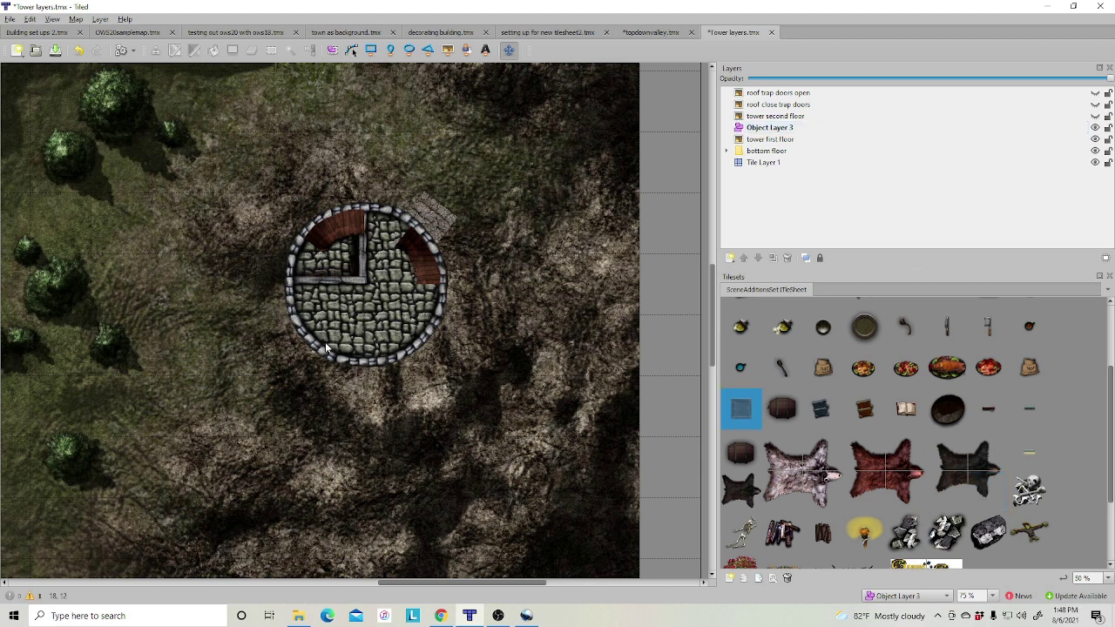
pyautogui.click(447, 49)
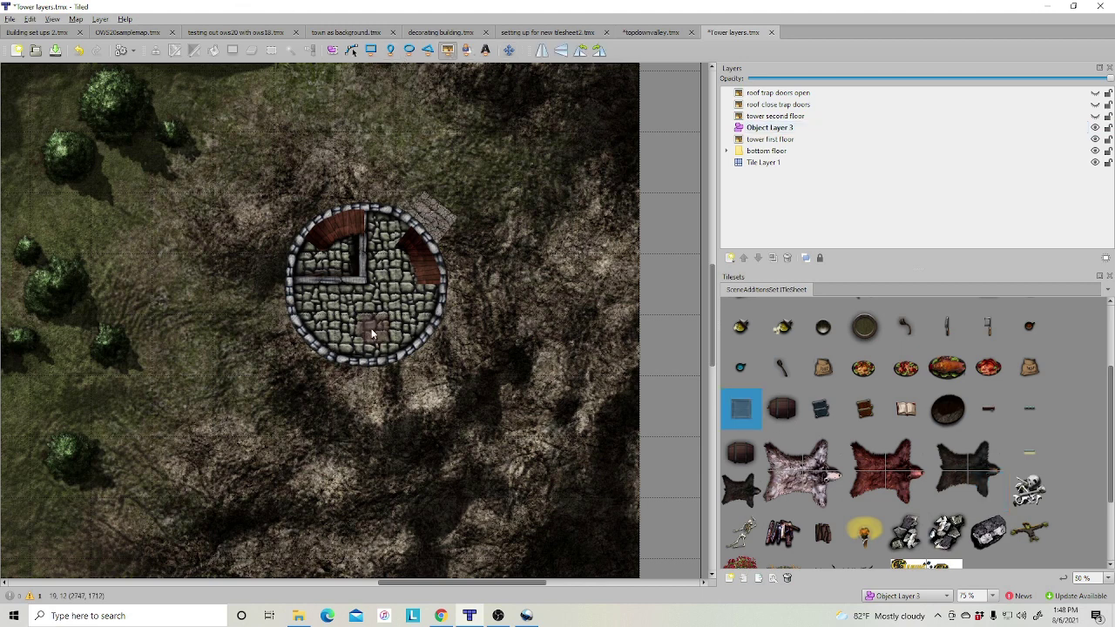
pyautogui.click(342, 339)
pyautogui.press('s')
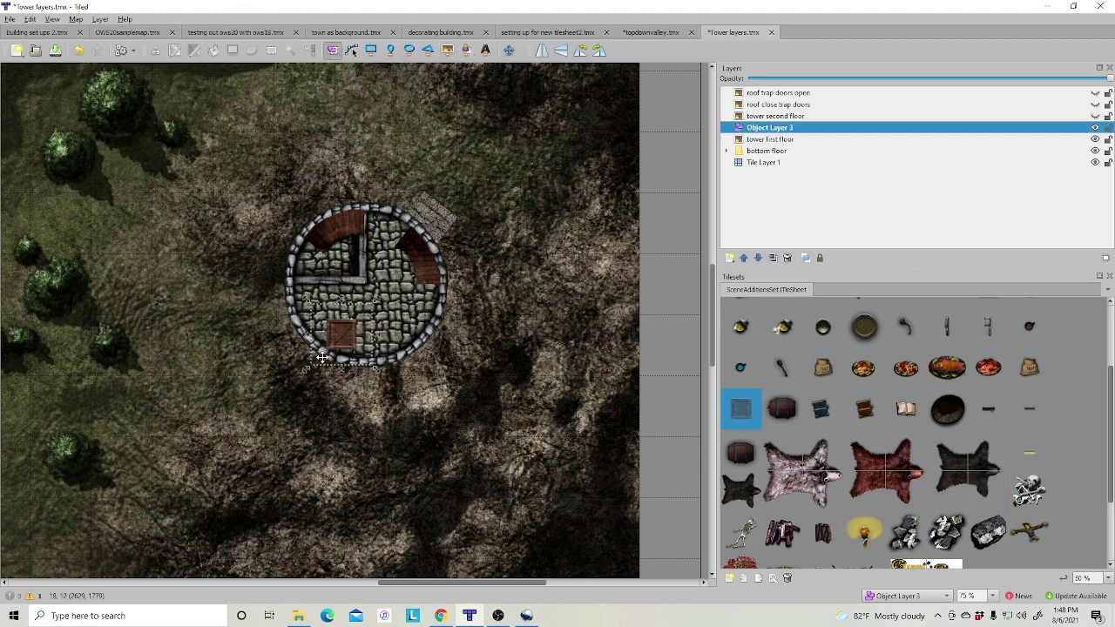
pyautogui.moveTo(376, 301); pyautogui.dragTo(451, 384)
# Duplicate the crate twice, arranging an angled and a straight one along the southern wall and the third just outside the tower
pyautogui.rightClick(339, 336)
pyautogui.click(341, 342)
pyautogui.rightClick(377, 346)
pyautogui.click(414, 354)
pyautogui.moveTo(370, 346); pyautogui.dragTo(394, 405)
pyautogui.click(293, 373)
pyautogui.click(367, 346)
# Add another object layer above the layer holding the crates
pyautogui.click(763, 205)
pyautogui.rightClick(764, 205)
pyautogui.moveTo(803, 207)
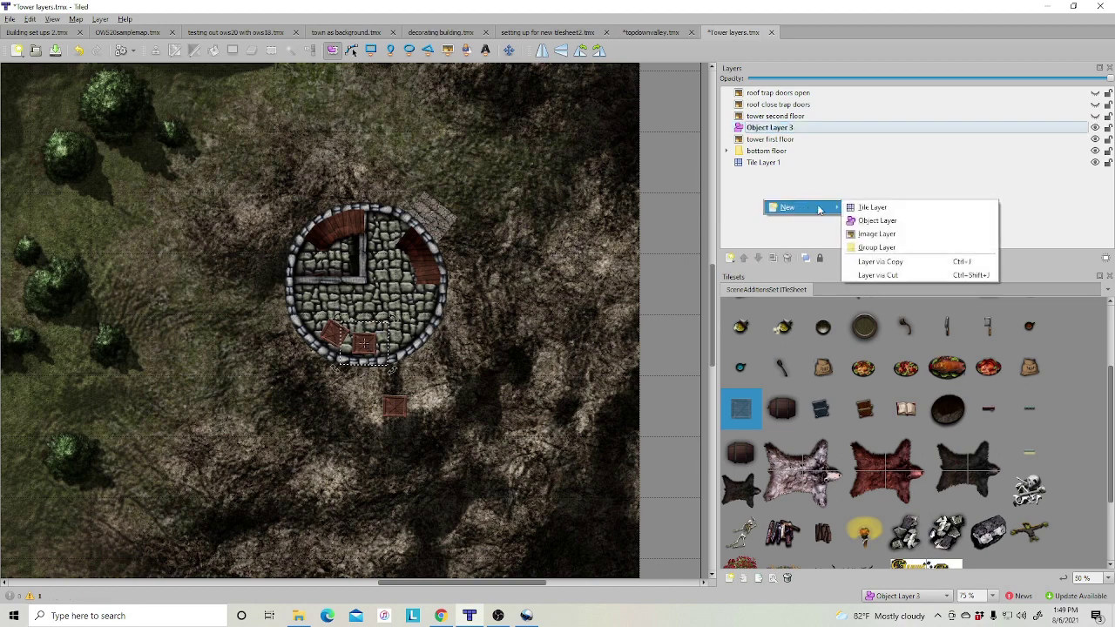
pyautogui.click(865, 223)
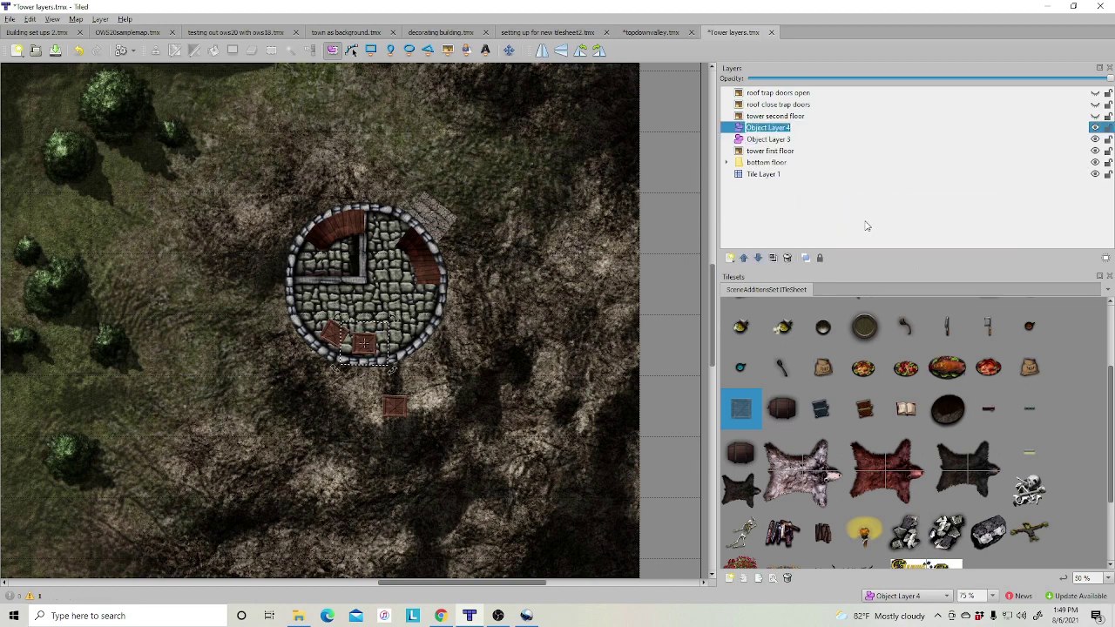
# Transfer the crate outside the tower to Object Layer 4 and stack it over the gap between the other two crates
pyautogui.click(398, 408)
pyautogui.rightClick(399, 412)
pyautogui.moveTo(459, 523)
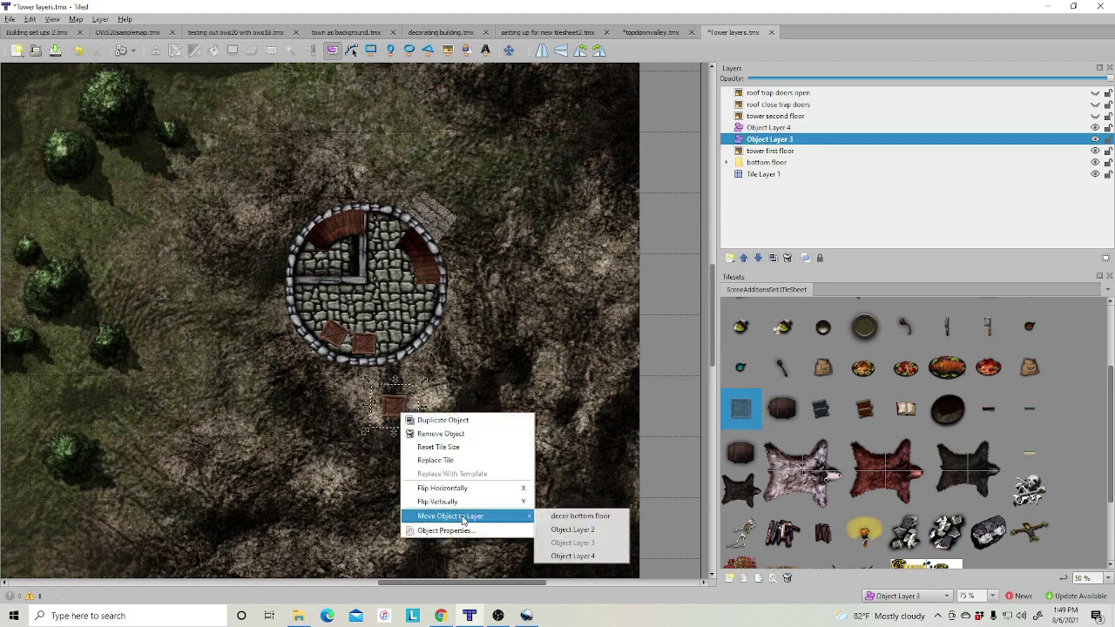
pyautogui.click(572, 555)
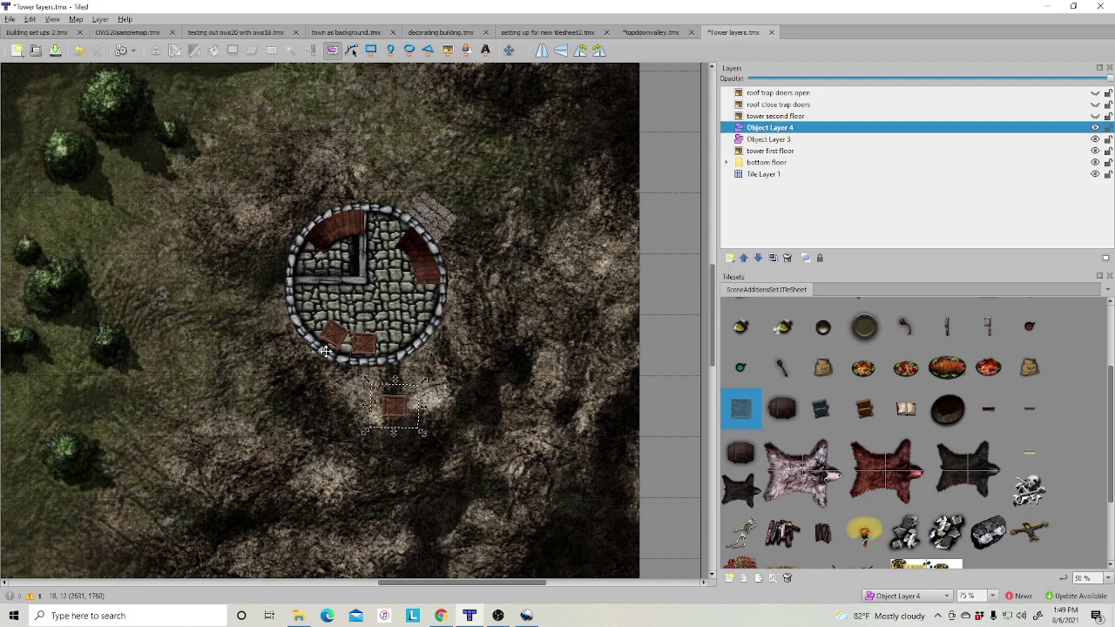
pyautogui.moveTo(395, 409); pyautogui.dragTo(348, 345)
pyautogui.click(415, 411)
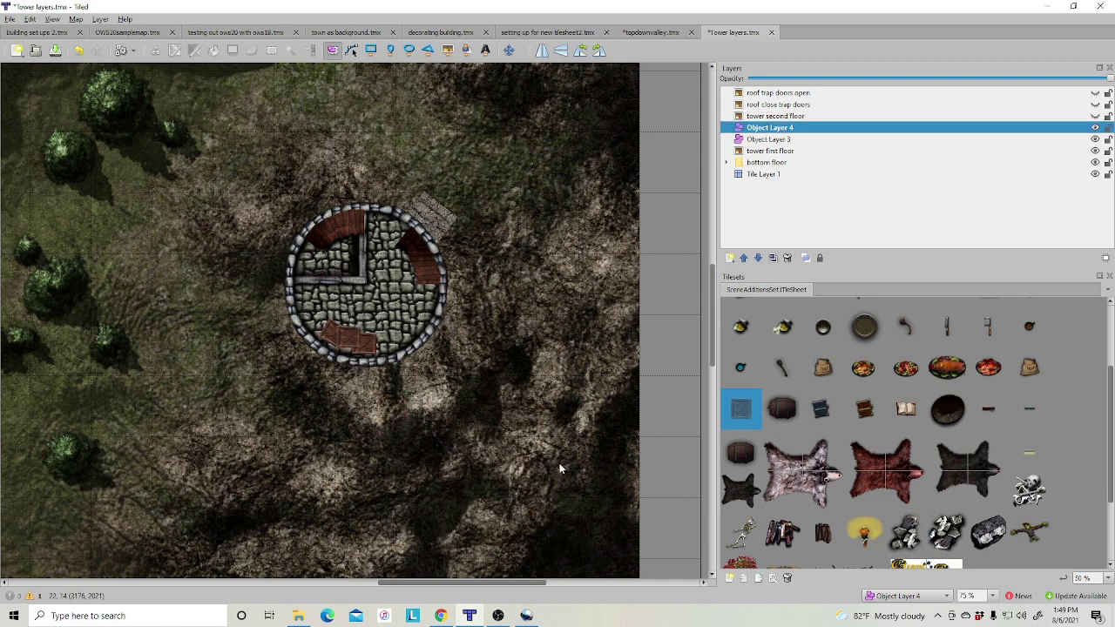
# Place a sack tile on Object Layer 3 beside the eastern crate along the tower's southern wall and angle it to follow the wall
pyautogui.click(820, 369)
pyautogui.click(763, 139)
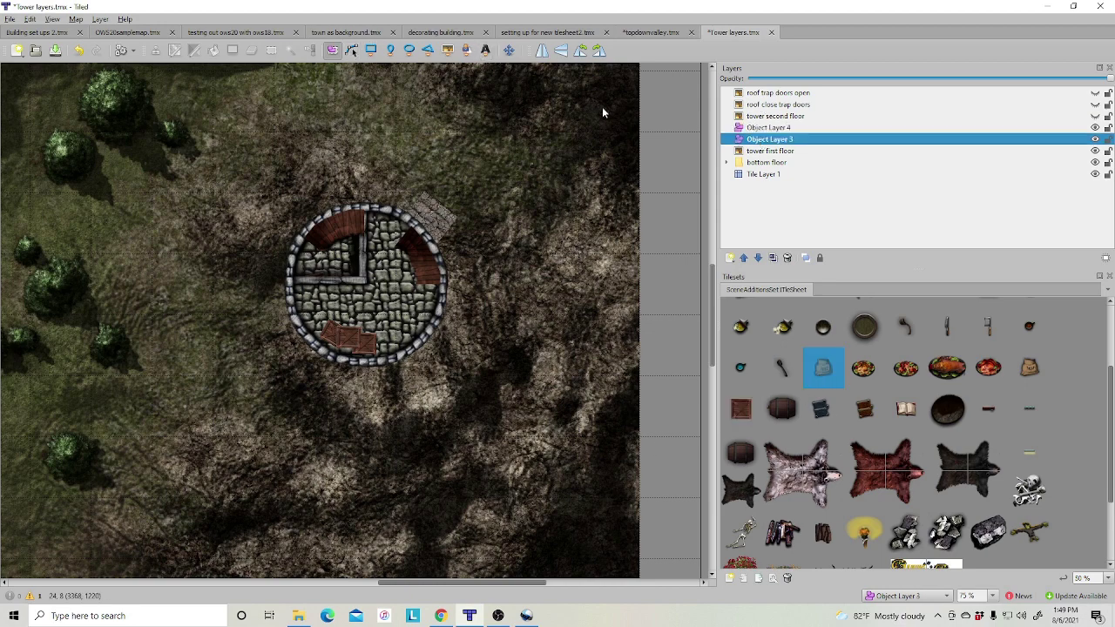
pyautogui.click(447, 50)
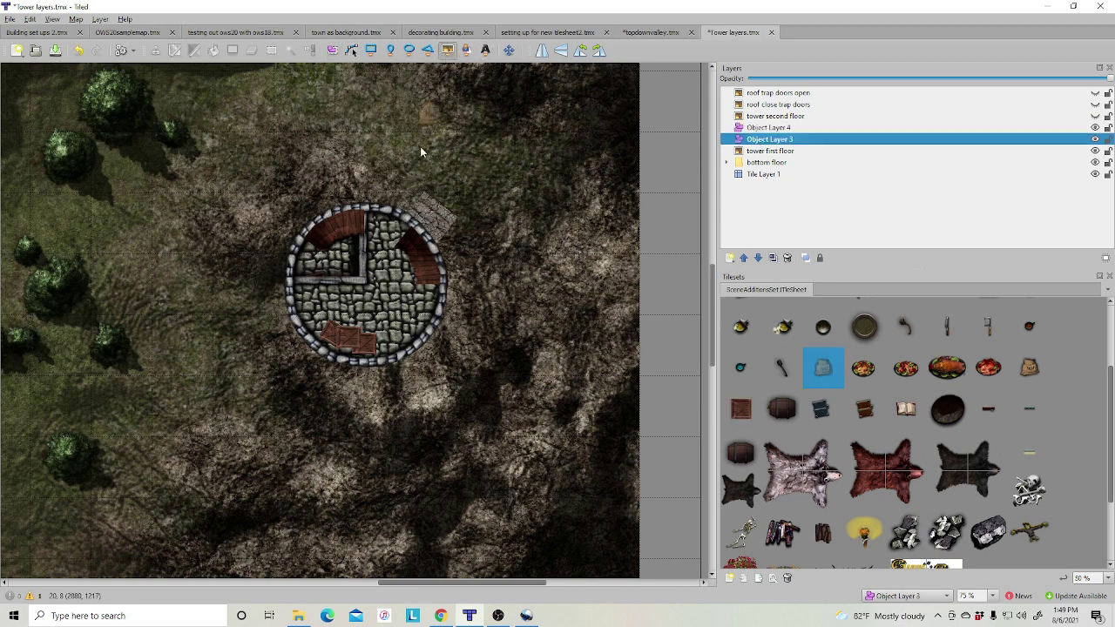
pyautogui.click(397, 318)
pyautogui.click(332, 49)
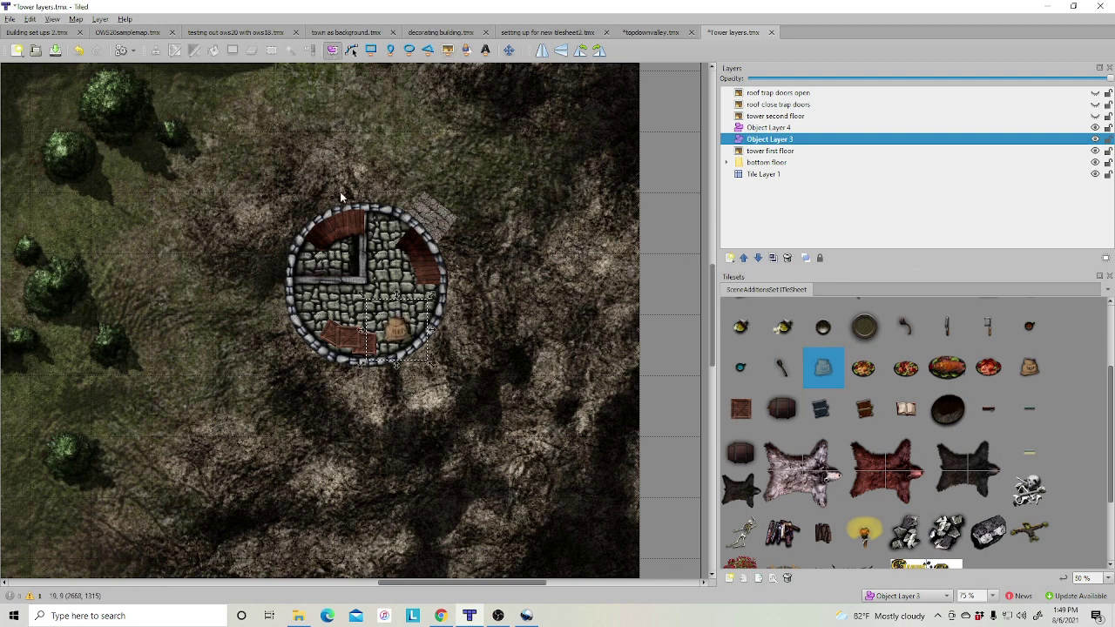
pyautogui.moveTo(425, 296); pyautogui.dragTo(387, 370)
pyautogui.click(492, 394)
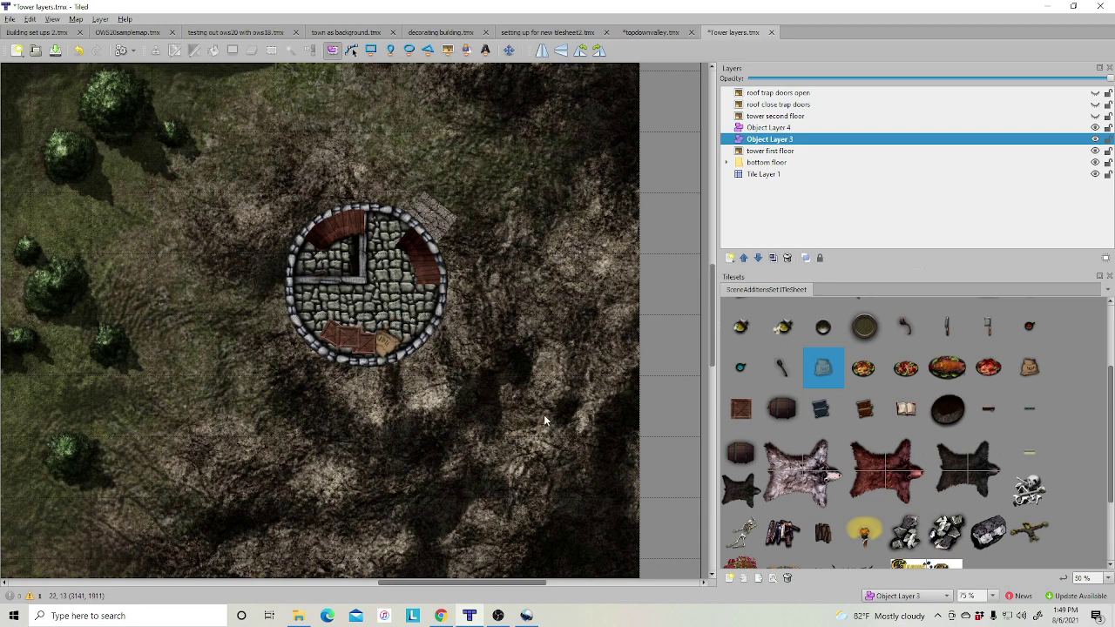
# Group the tower first floor, Object Layer 3 and Object Layer 4 layers together and collapse the group
pyautogui.click(766, 151)
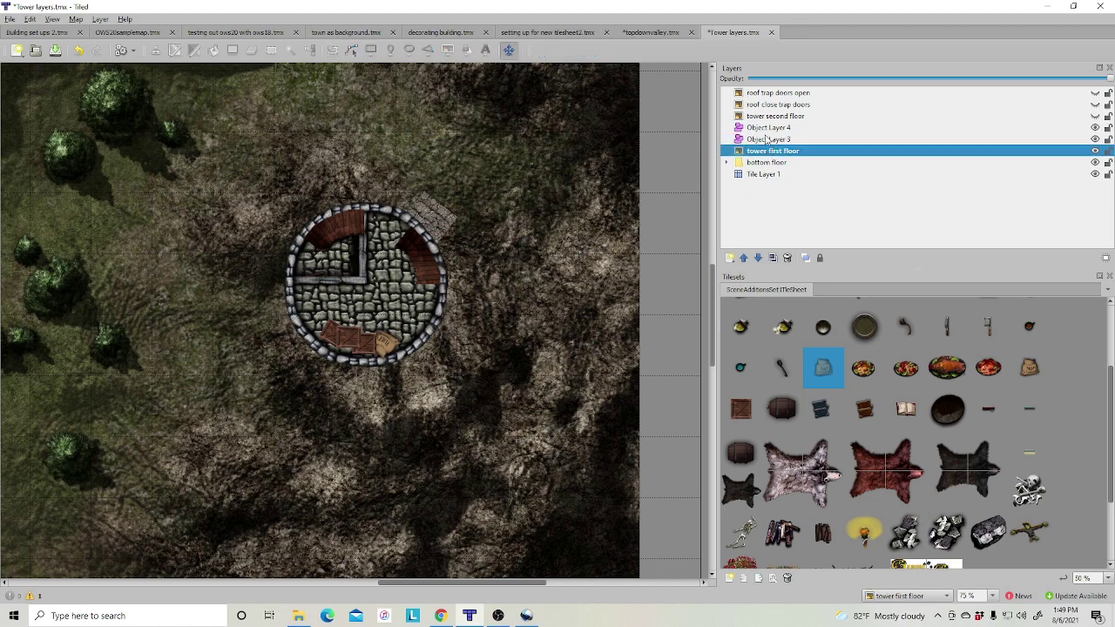
pyautogui.keyDown('shift'); pyautogui.click(769, 128); pyautogui.keyUp('shift')
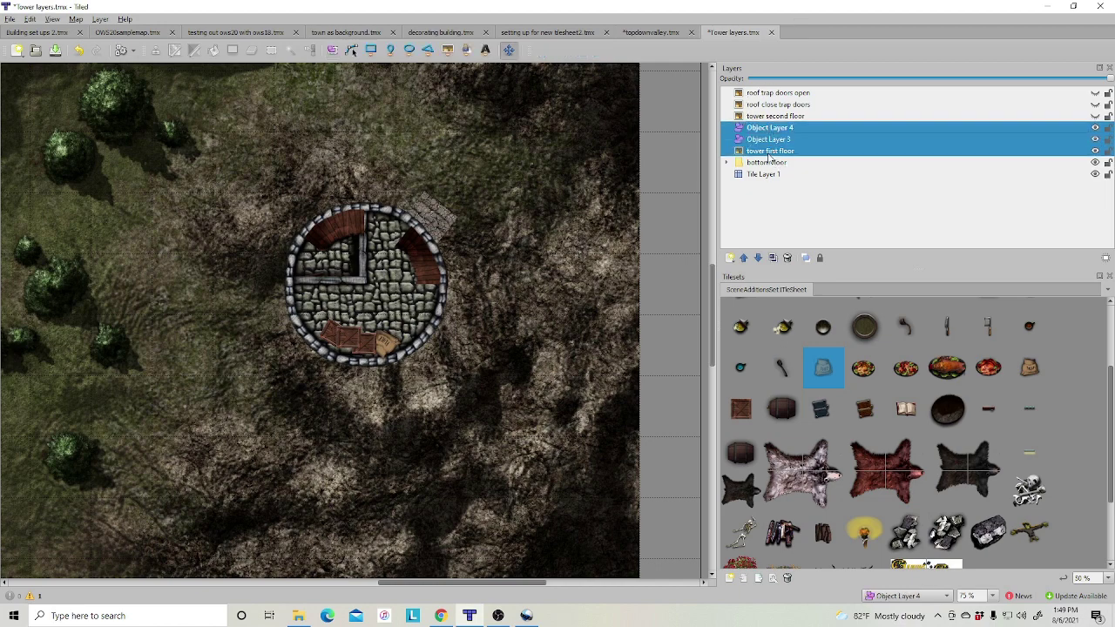
pyautogui.rightClick(781, 129)
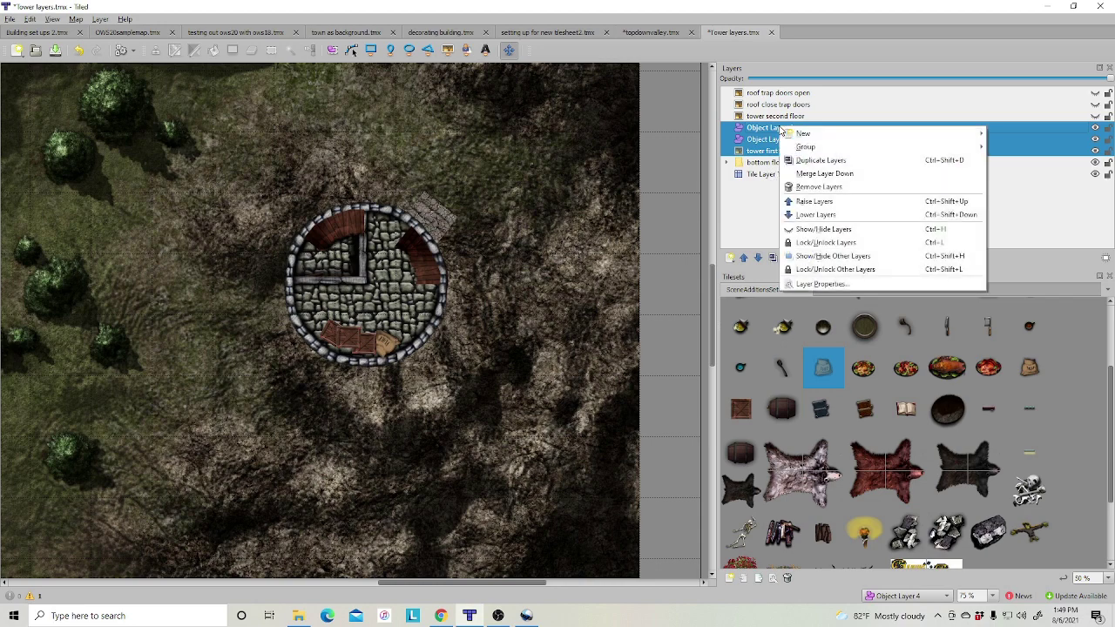
pyautogui.moveTo(808, 148)
pyautogui.click(1021, 148)
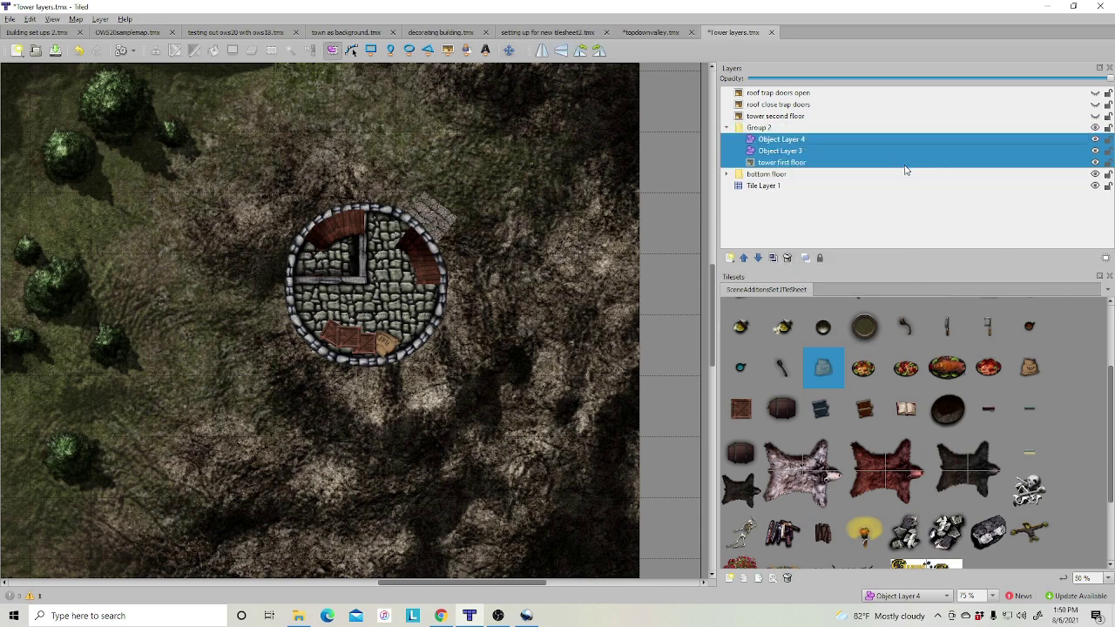
pyautogui.click(728, 128)
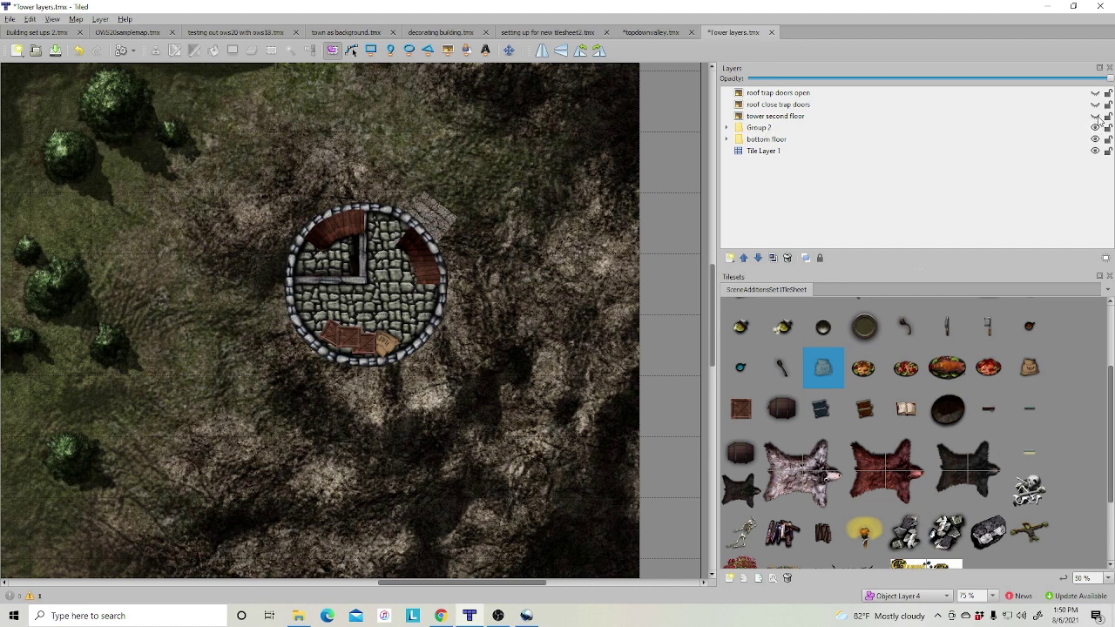
# Show the tower second floor layer and add an object layer directly above it
pyautogui.click(1094, 116)
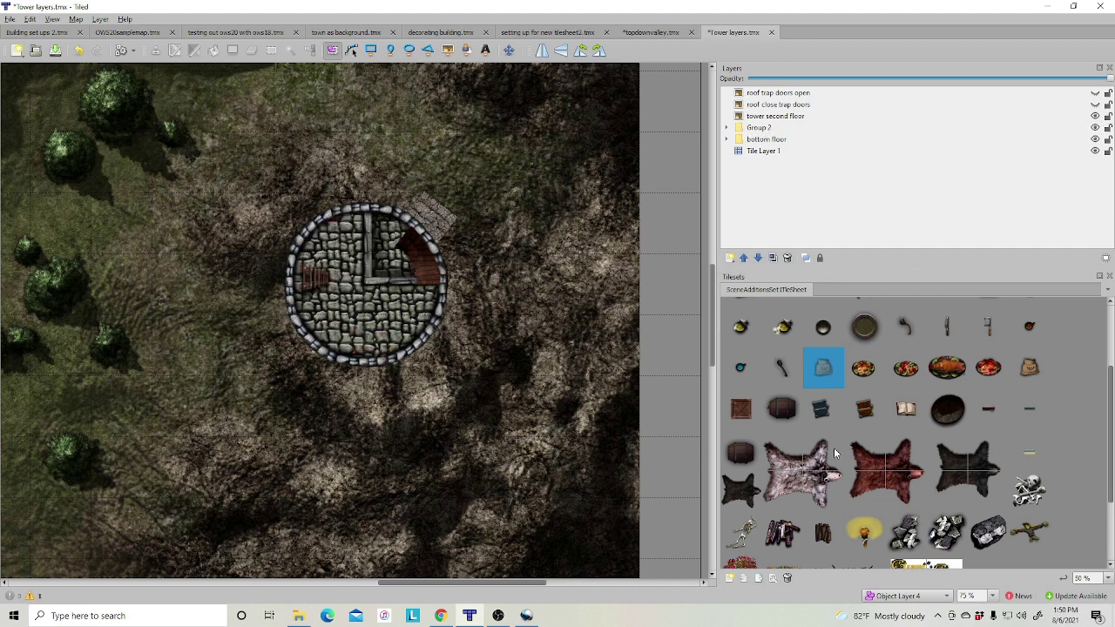
pyautogui.scroll(3, 849, 396)
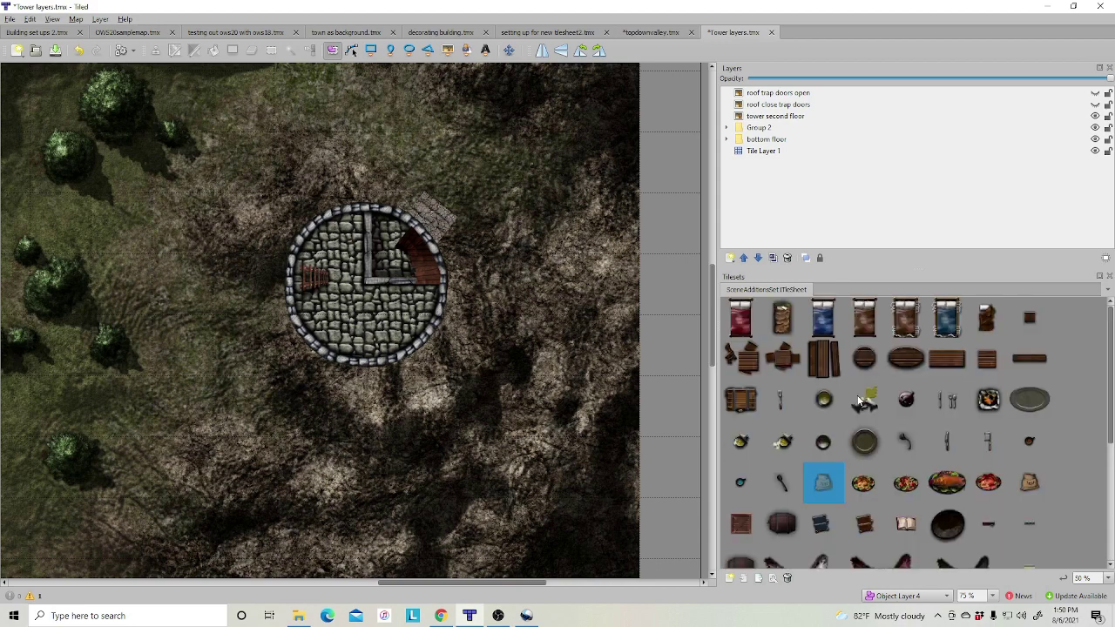
pyautogui.click(788, 328)
pyautogui.click(448, 50)
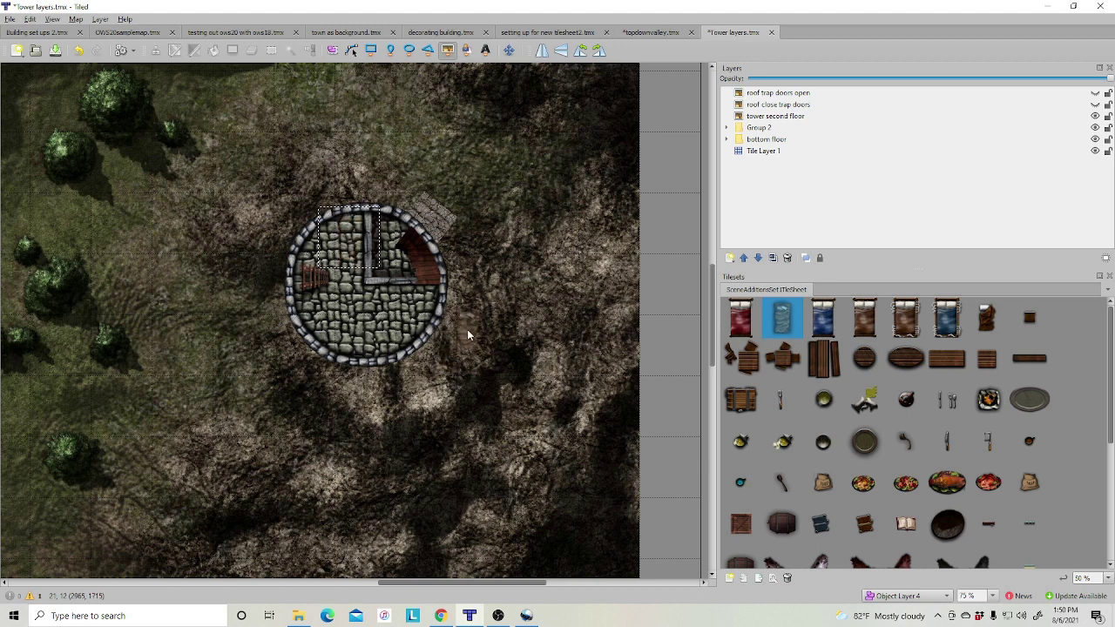
pyautogui.click(769, 117)
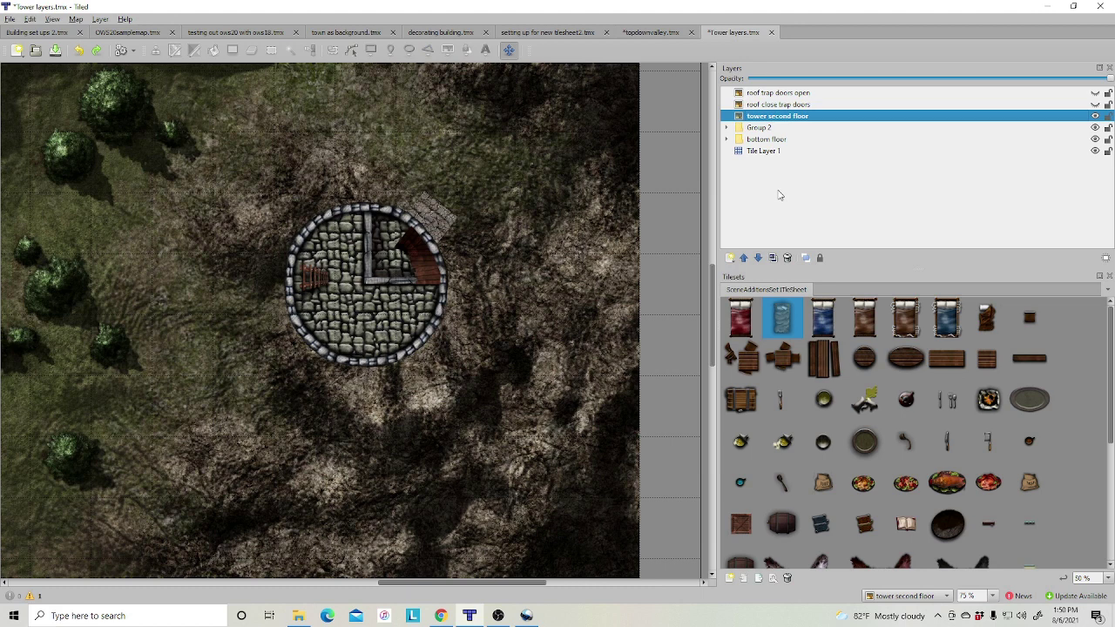
pyautogui.rightClick(780, 195)
pyautogui.moveTo(810, 199)
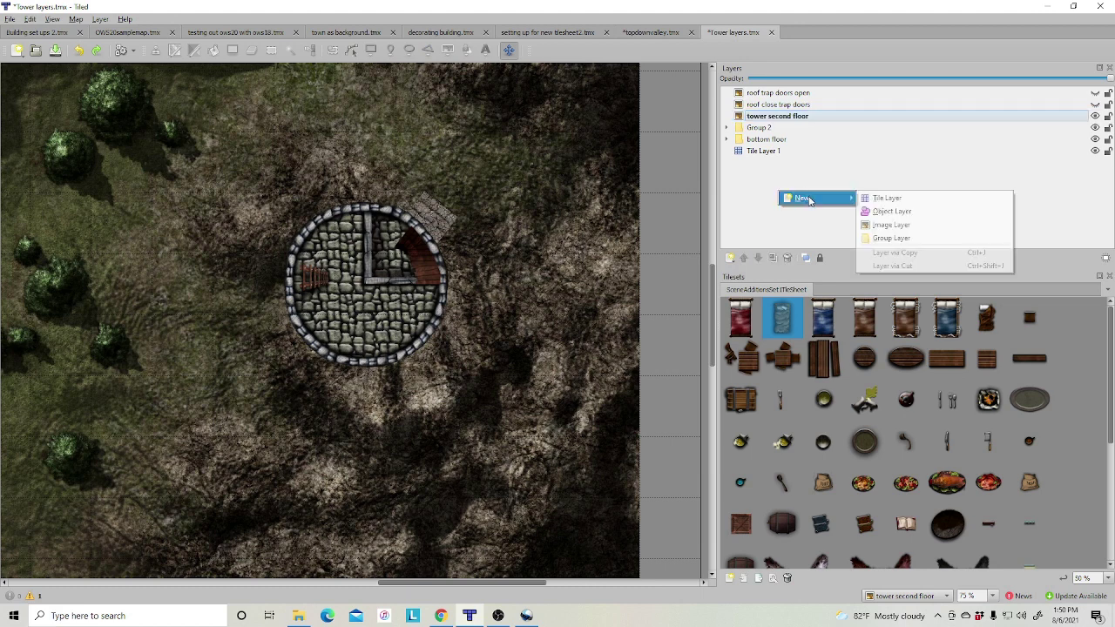
pyautogui.click(887, 214)
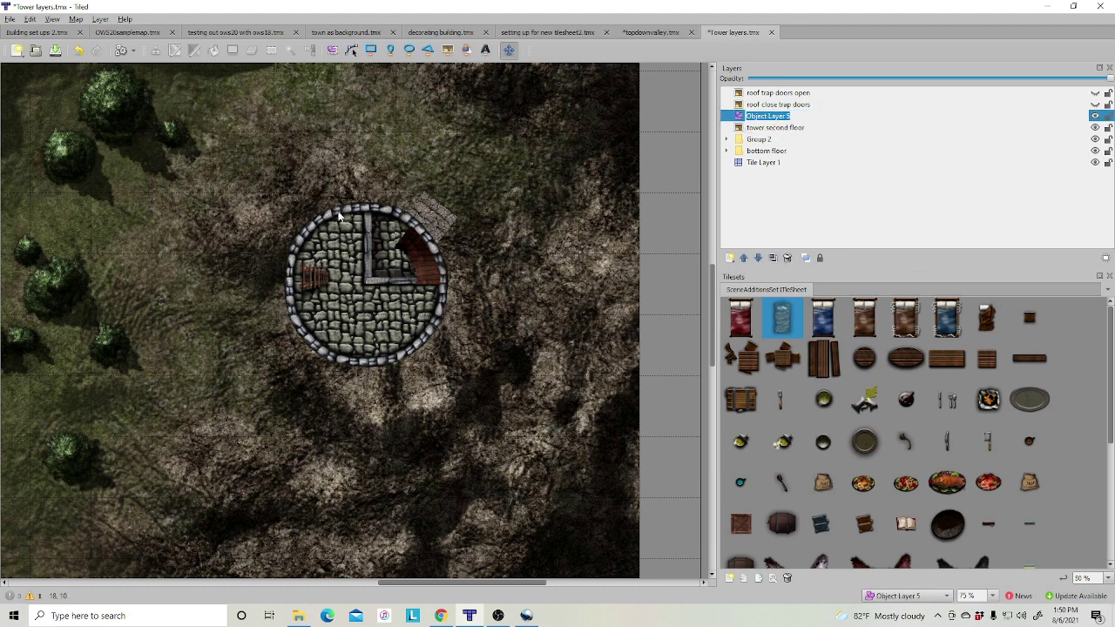
# Place two brown bedroll tiles on the second floor, one upright against the northern wall and one angled near the southern wall
pyautogui.click(447, 50)
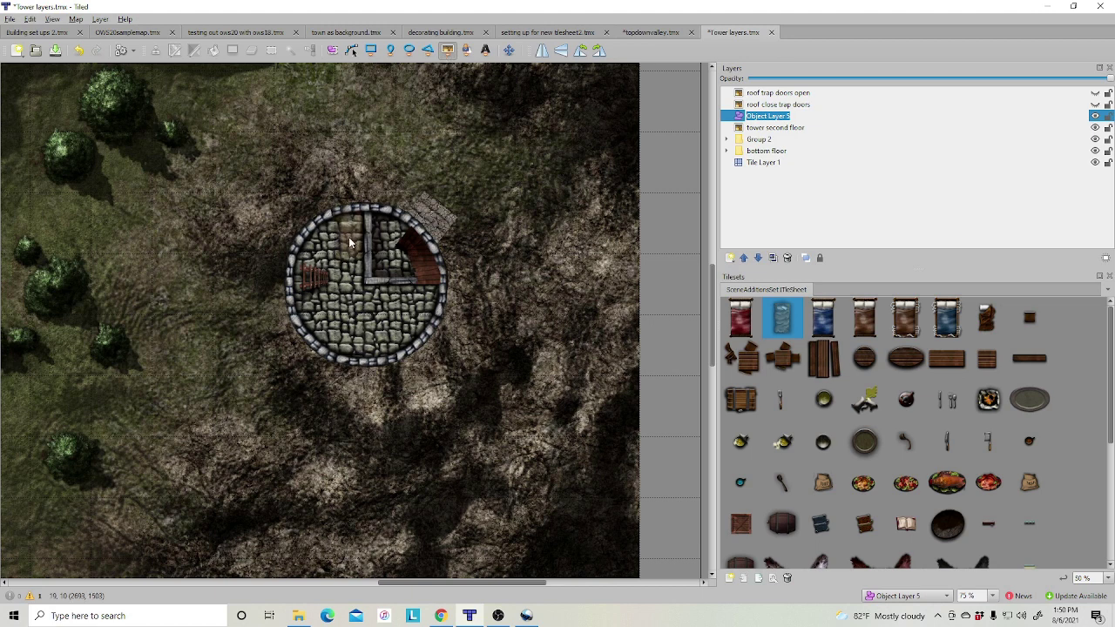
pyautogui.click(349, 243)
pyautogui.click(366, 330)
pyautogui.click(332, 49)
pyautogui.click(397, 315)
pyautogui.moveTo(399, 298); pyautogui.dragTo(313, 286)
pyautogui.moveTo(373, 329); pyautogui.dragTo(360, 328)
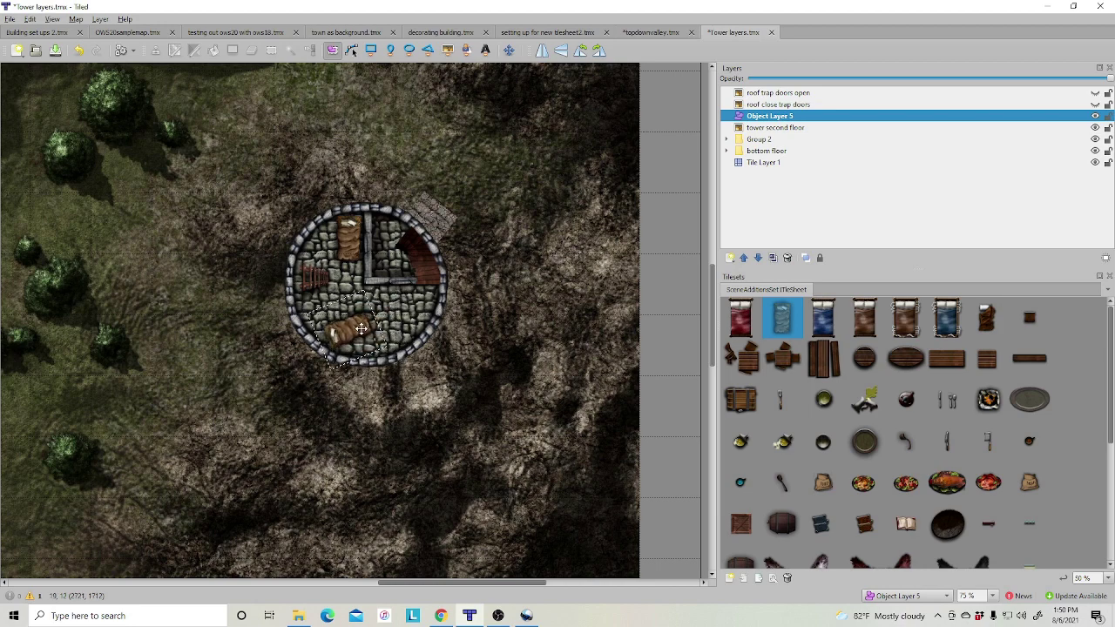
pyautogui.click(498, 361)
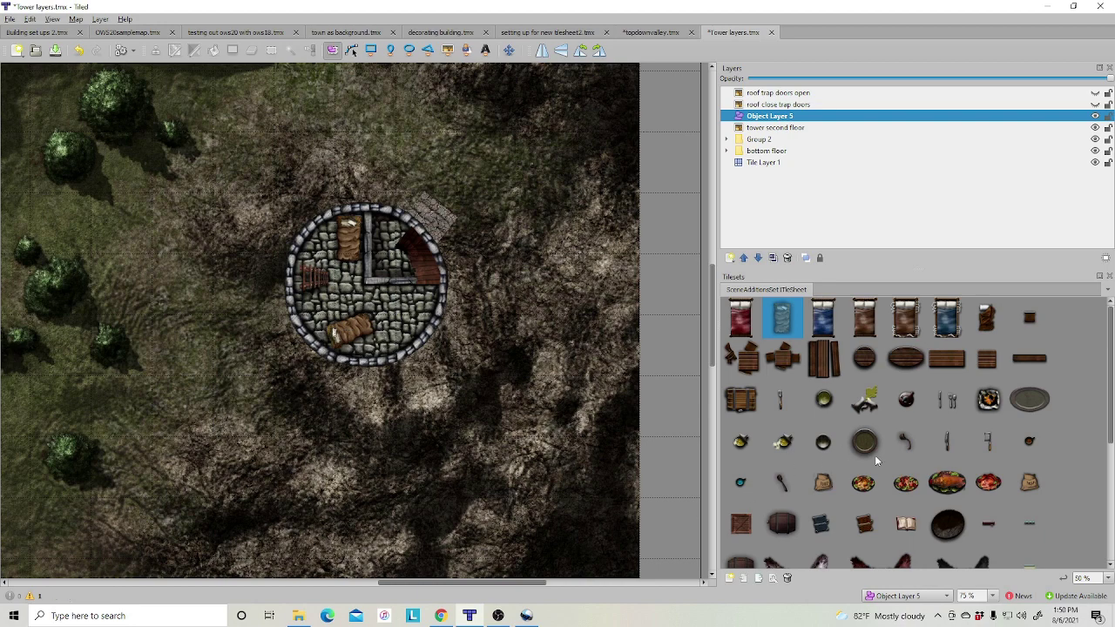
# Place the yellow-glowing fire tile in the southeastern part of the second floor and rotate it to an angle along the wall
pyautogui.scroll(-2, 870, 462)
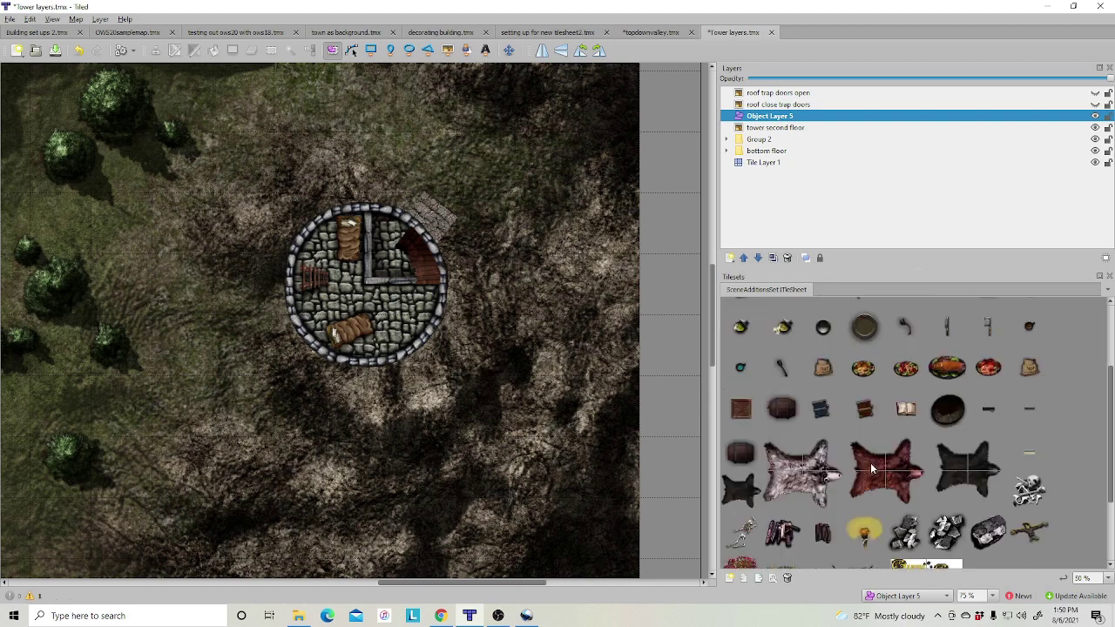
pyautogui.click(865, 533)
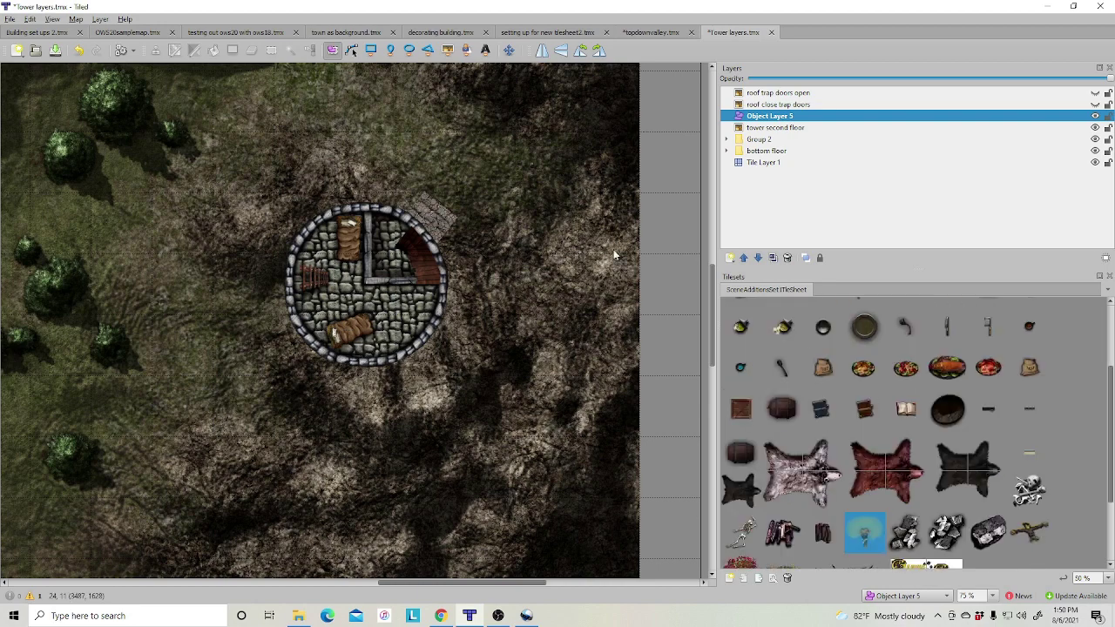
pyautogui.click(448, 50)
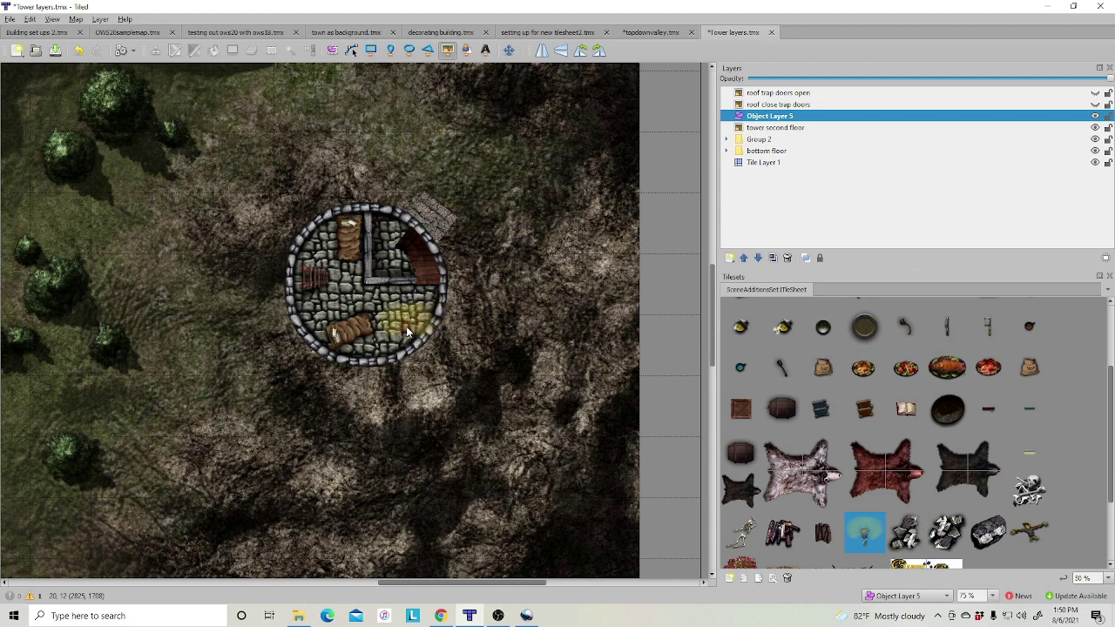
pyautogui.click(406, 327)
pyautogui.click(332, 49)
pyautogui.click(406, 325)
pyautogui.moveTo(437, 293); pyautogui.dragTo(400, 304)
pyautogui.click(494, 360)
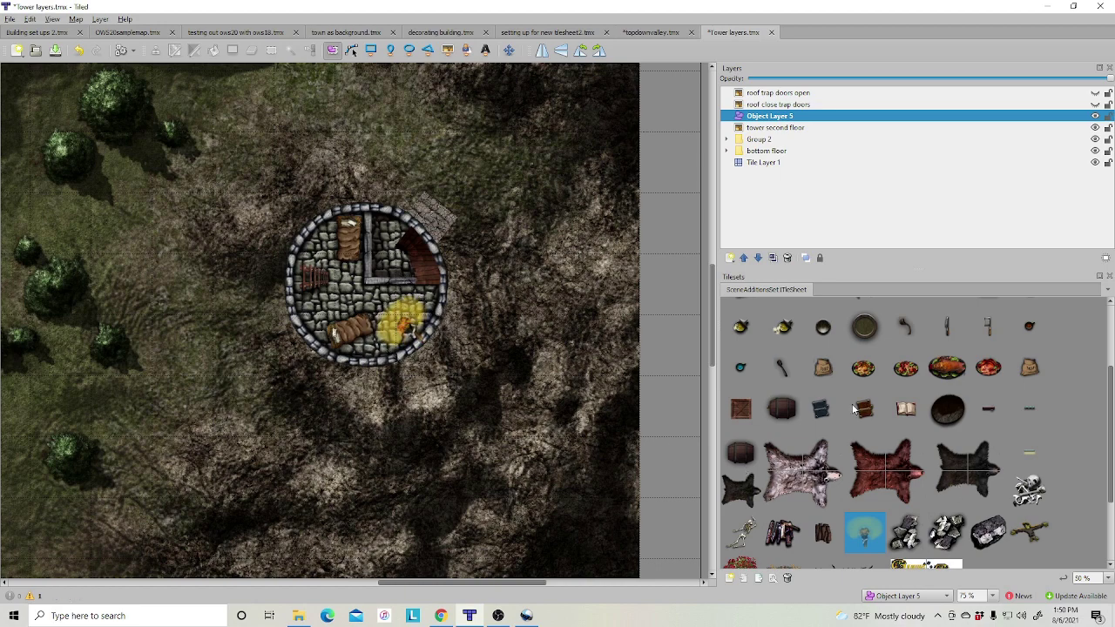
pyautogui.scroll(3, 852, 407)
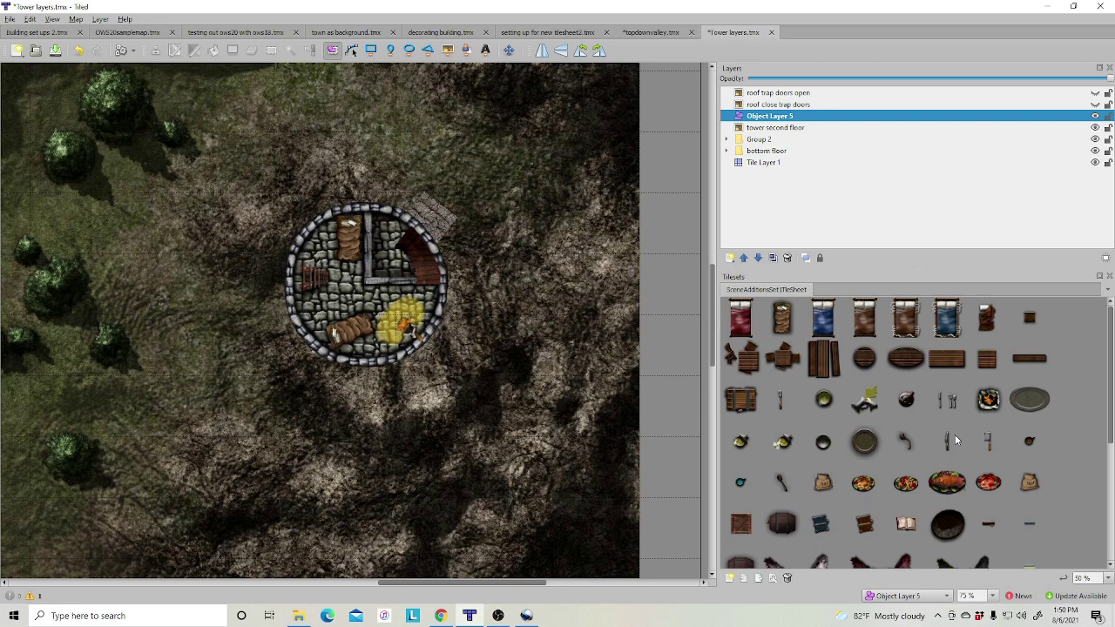
pyautogui.keyDown('ctrl'); pyautogui.click(769, 128); pyautogui.keyUp('ctrl')
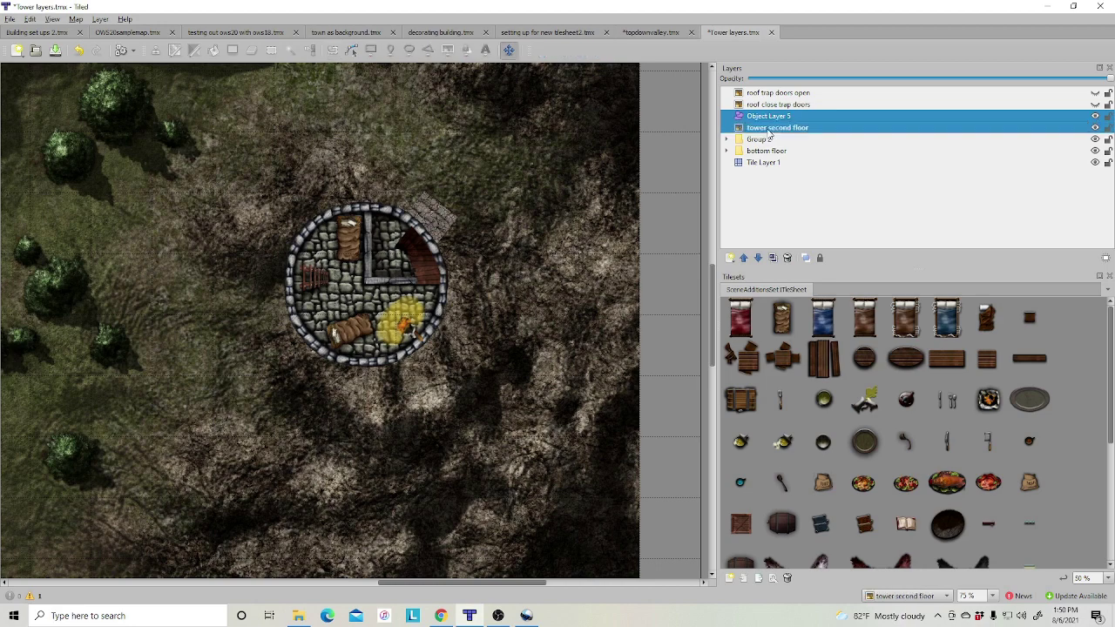
pyautogui.rightClick(773, 130)
pyautogui.moveTo(792, 132)
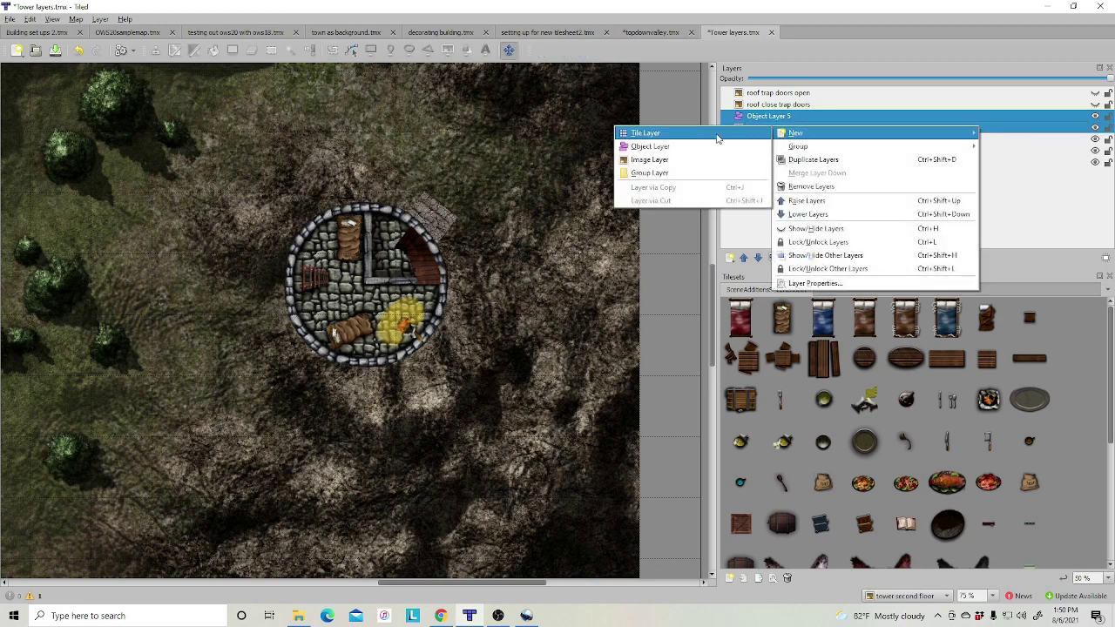
pyautogui.click(650, 173)
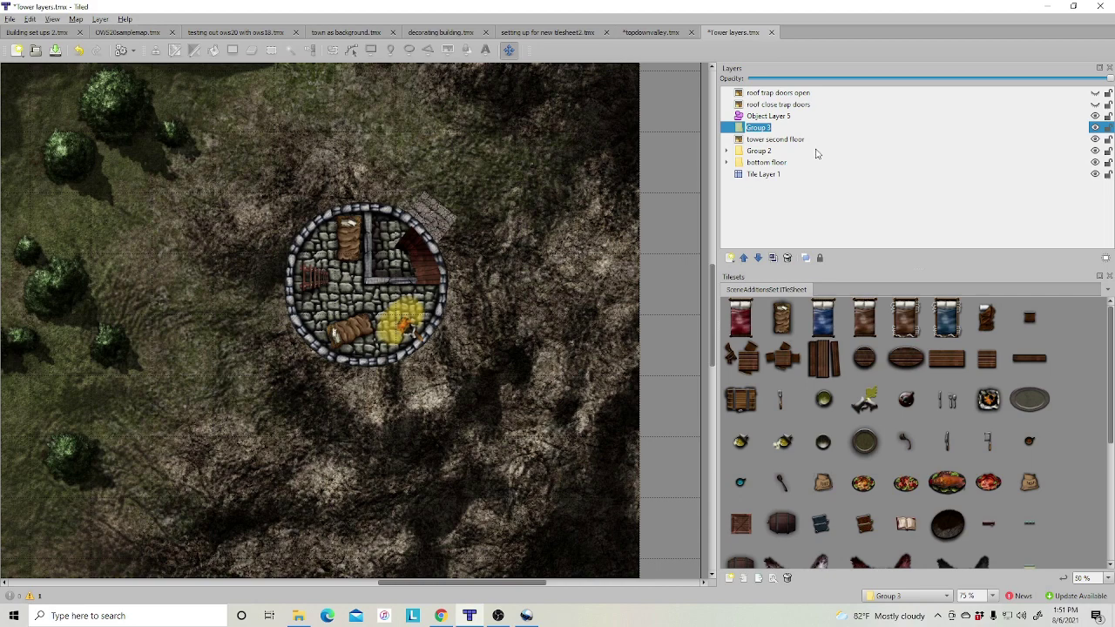
pyautogui.click(826, 174)
pyautogui.hotkey('ctrl', 'z')
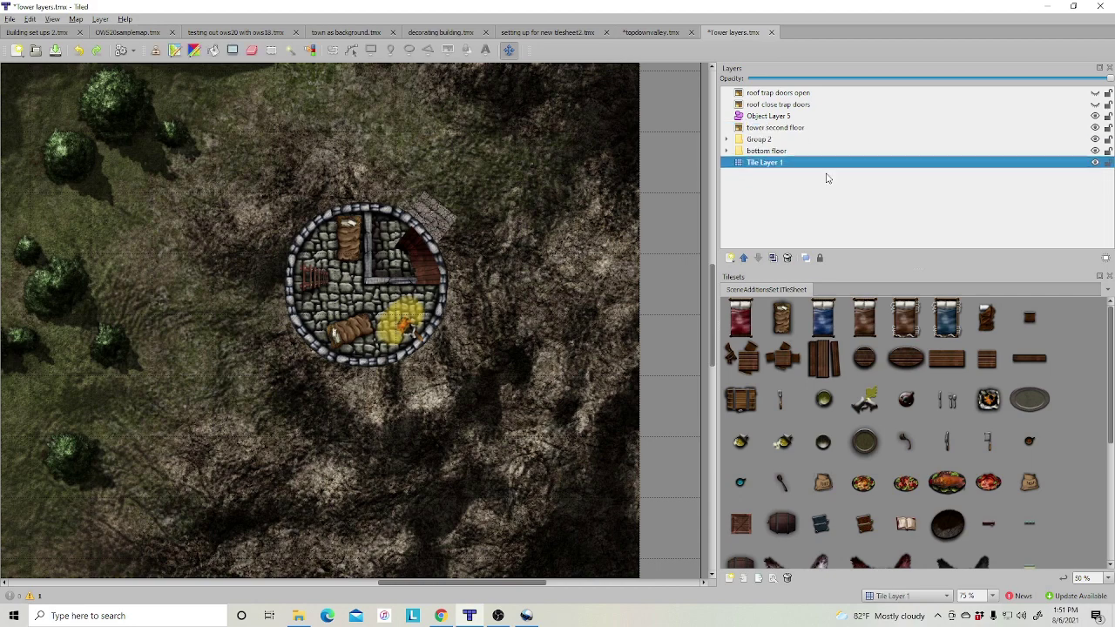
# Group Object Layer 5 with the tower second floor layer and collapse the group
pyautogui.click(766, 129)
pyautogui.keyDown('ctrl'); pyautogui.click(766, 116); pyautogui.keyUp('ctrl')
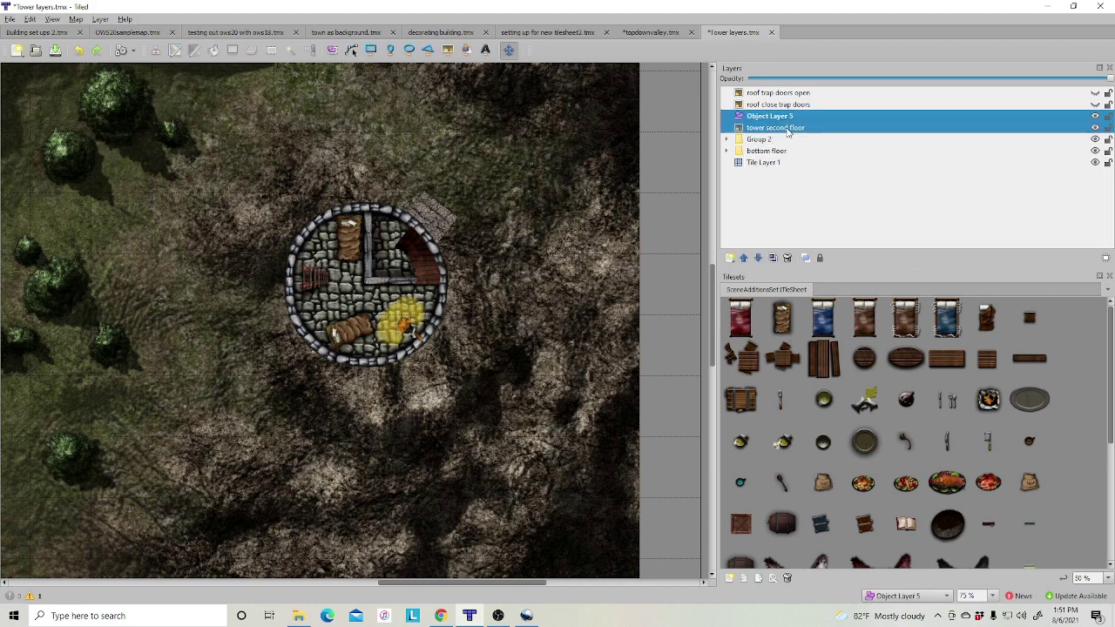
pyautogui.rightClick(788, 131)
pyautogui.moveTo(963, 149)
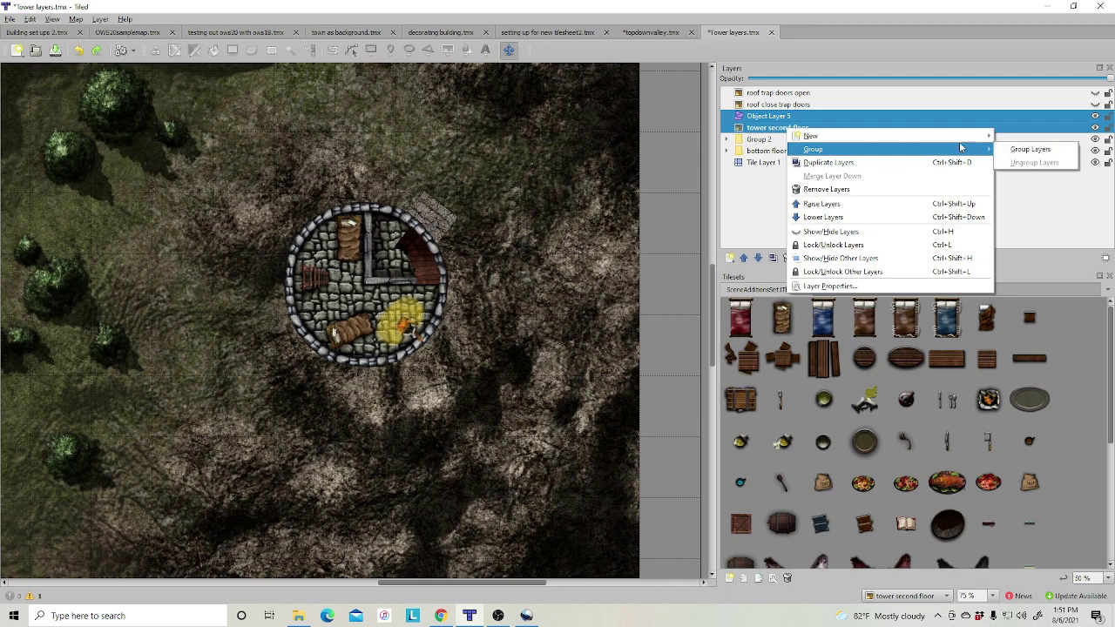
pyautogui.click(1033, 150)
pyautogui.click(726, 116)
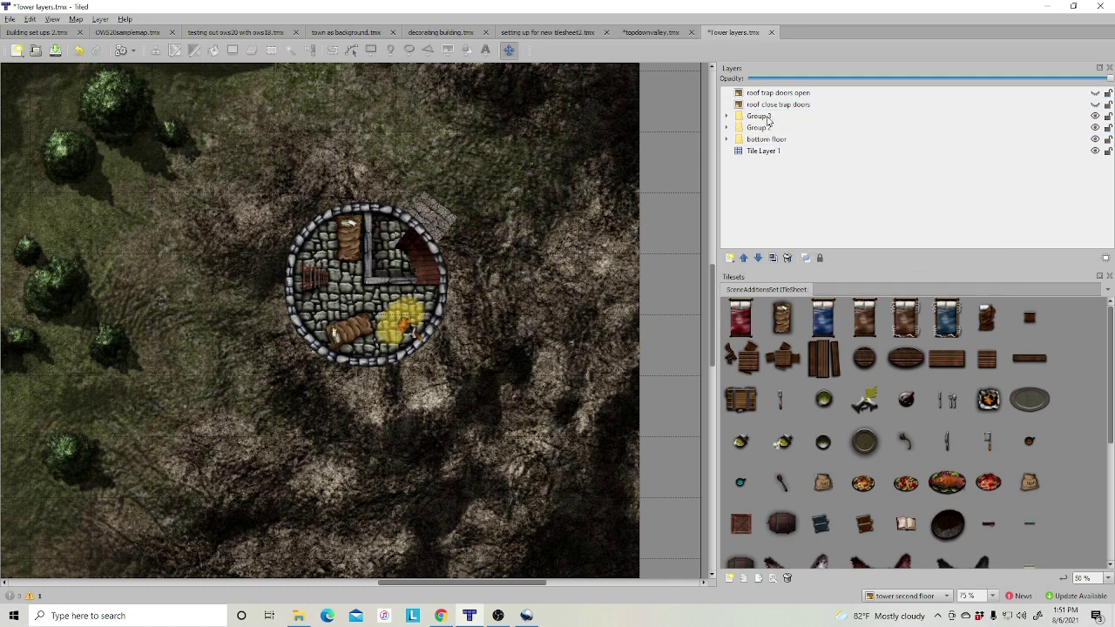
# Show the roof close trap doors layer and browse the tileset for a tile to decorate the roof
pyautogui.click(845, 104)
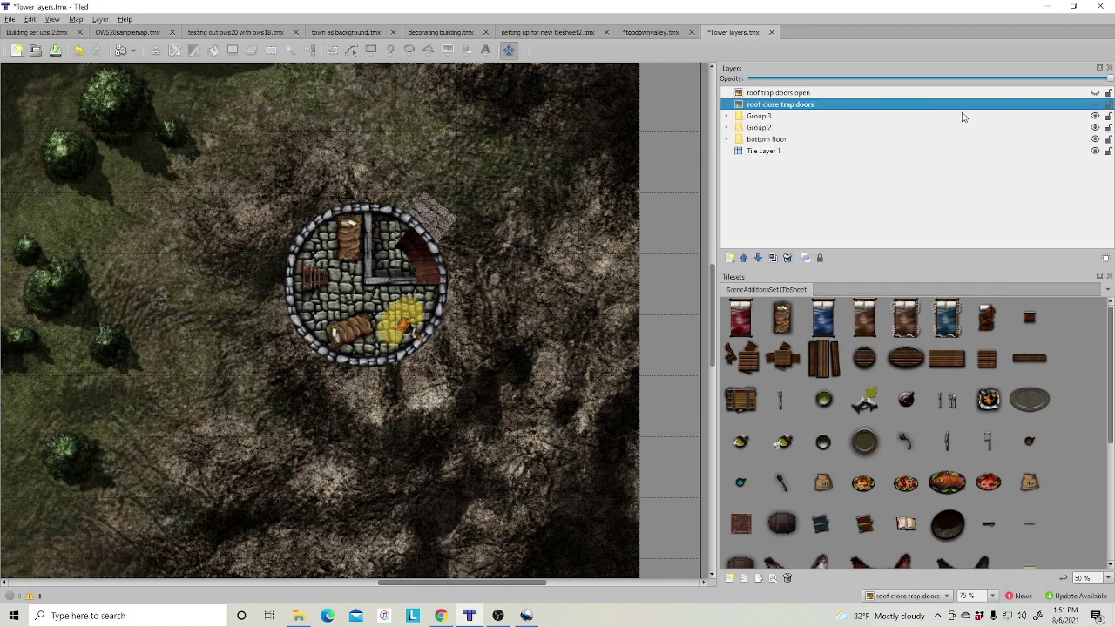
pyautogui.click(1095, 104)
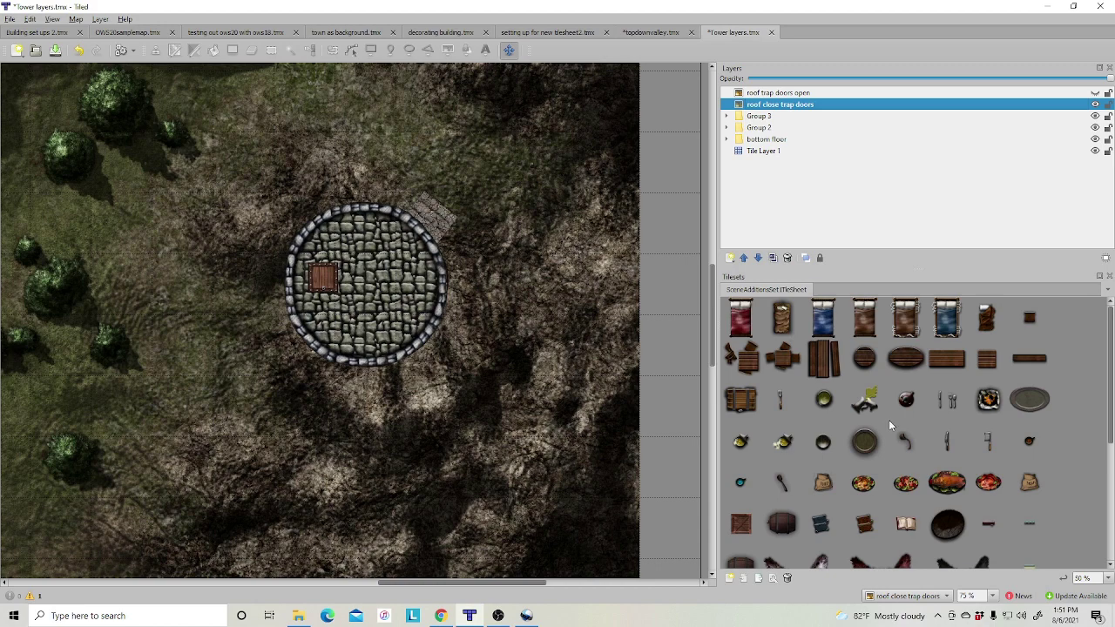
pyautogui.scroll(-3, 890, 419)
pyautogui.scroll(-2, 892, 418)
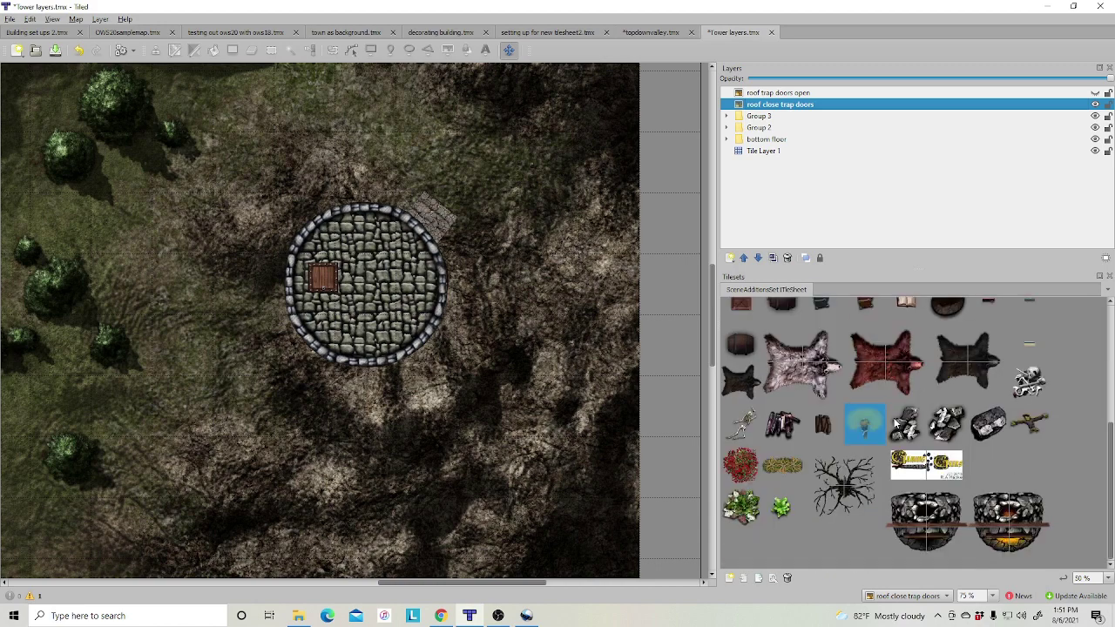
pyautogui.scroll(5, 897, 421)
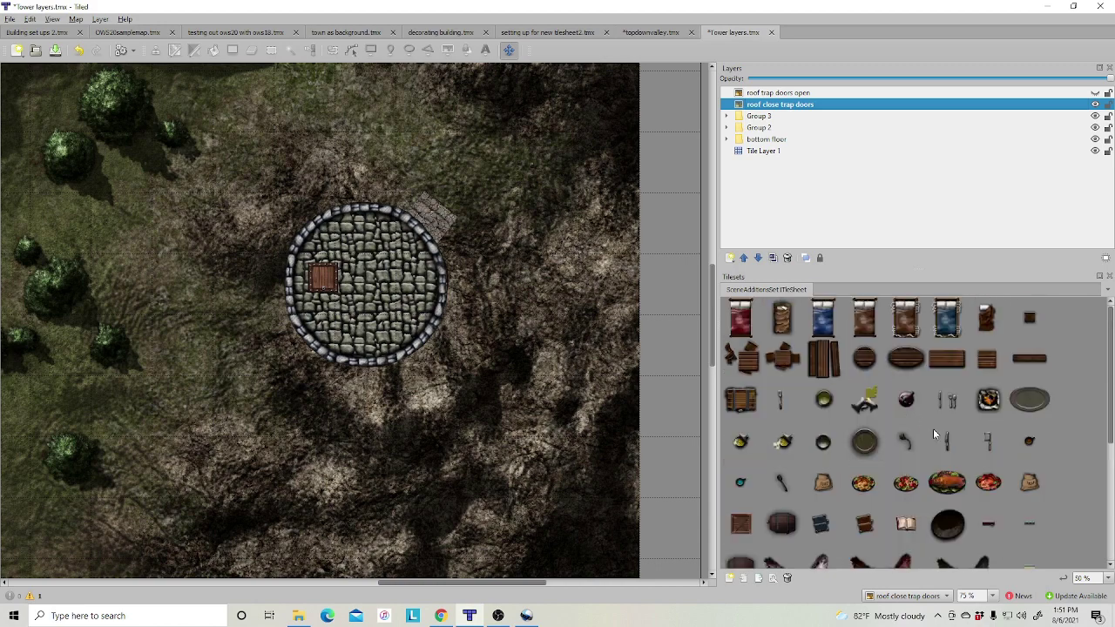
# Add an object layer directly above the roof close trap doors layer and place the stone-ringed fire pit tile near the roof's eastern wall
pyautogui.click(987, 401)
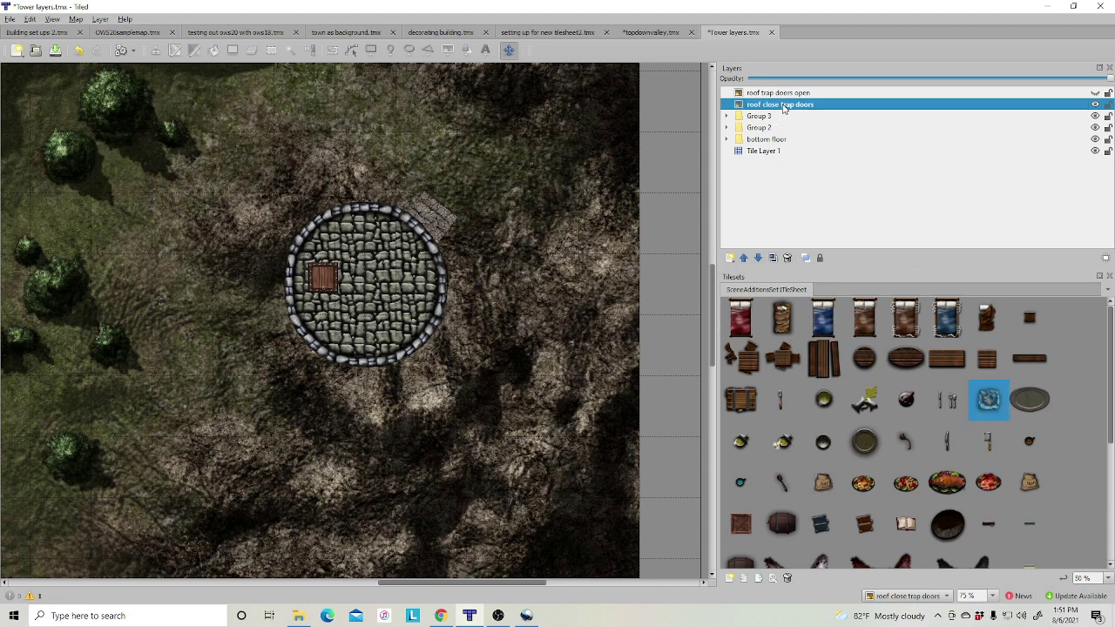
pyautogui.rightClick(789, 177)
pyautogui.moveTo(824, 186)
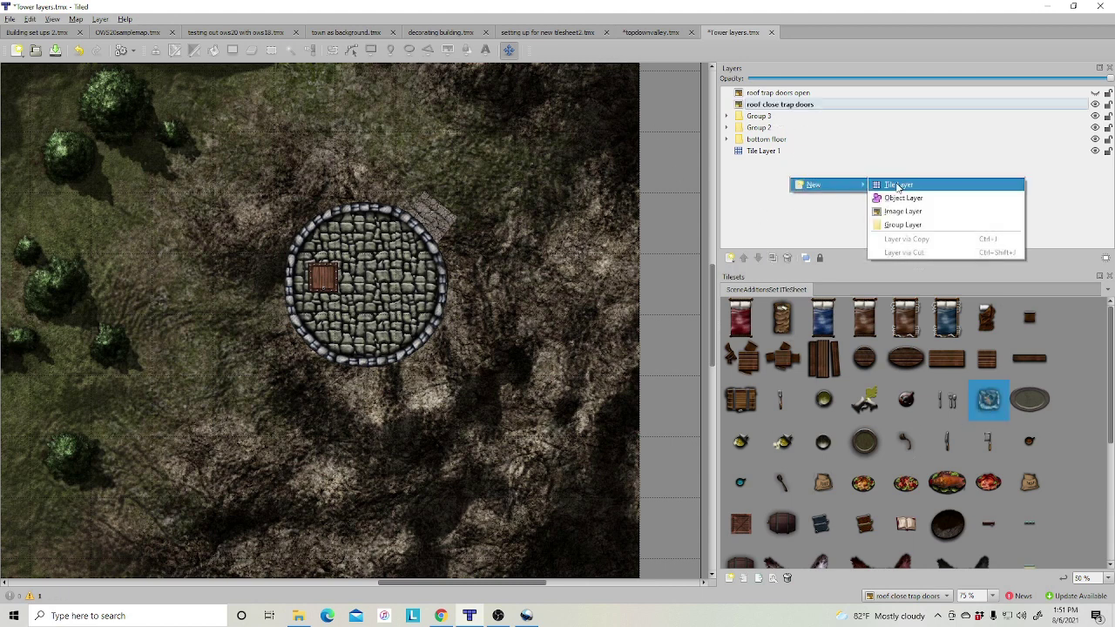
pyautogui.click(893, 200)
pyautogui.click(448, 50)
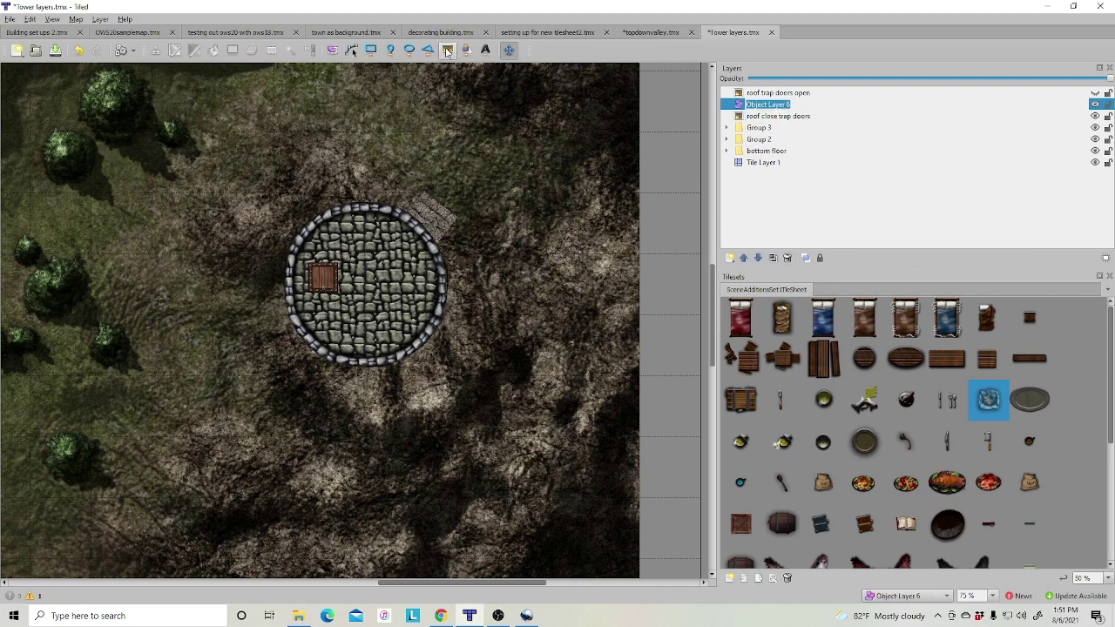
pyautogui.click(417, 286)
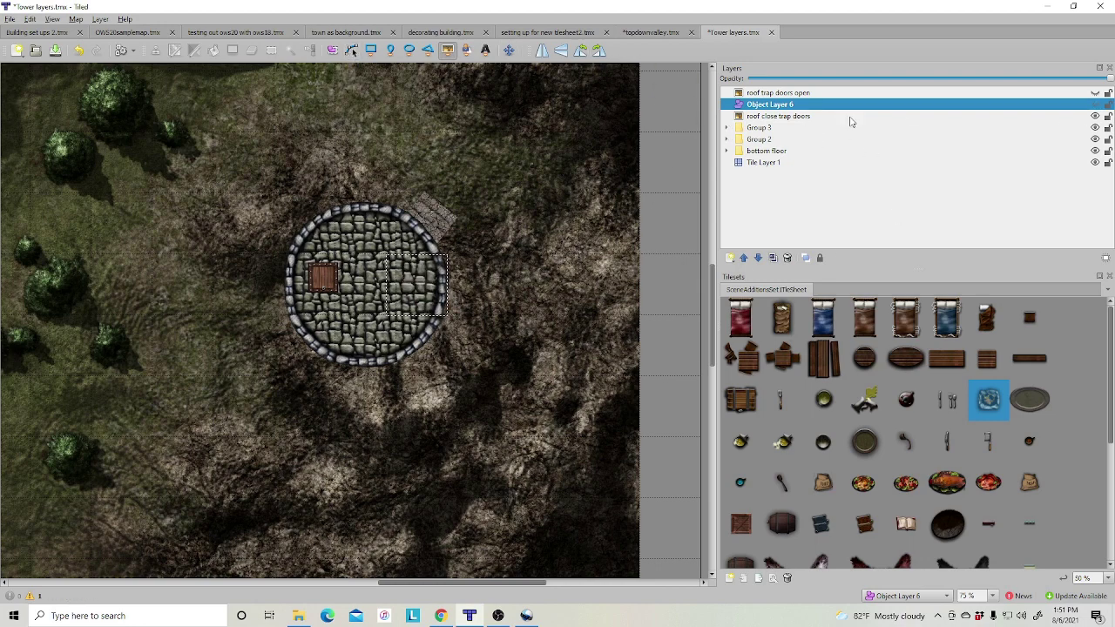
# Hide the closed-trap-door roof with its object layer, Group 3 and Group 2, and expand the bottom floor group
pyautogui.click(1095, 115)
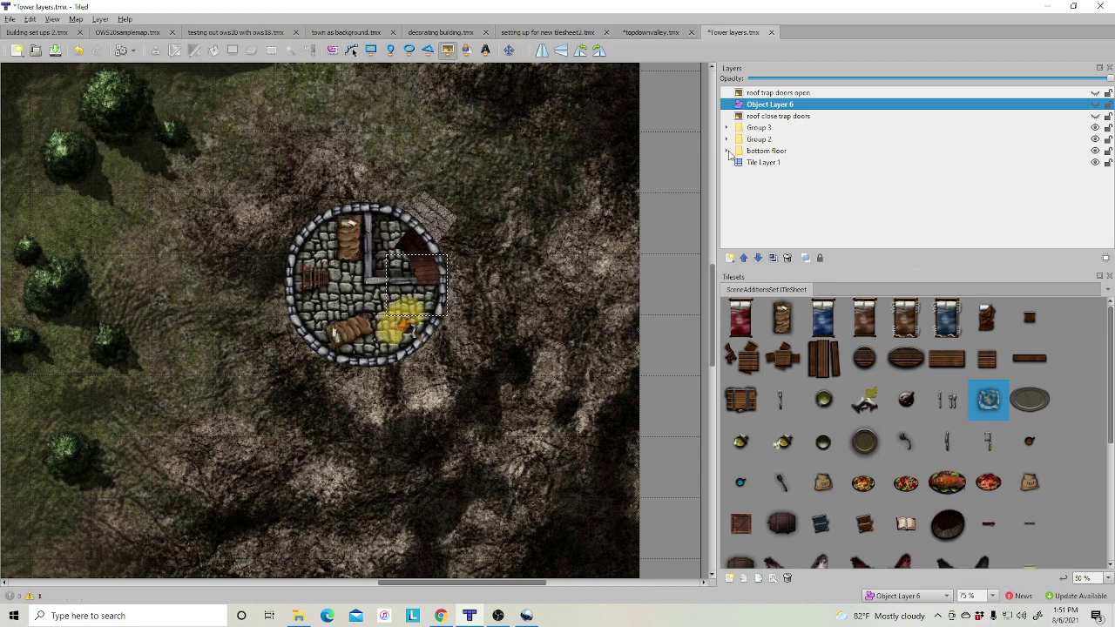
pyautogui.click(809, 127)
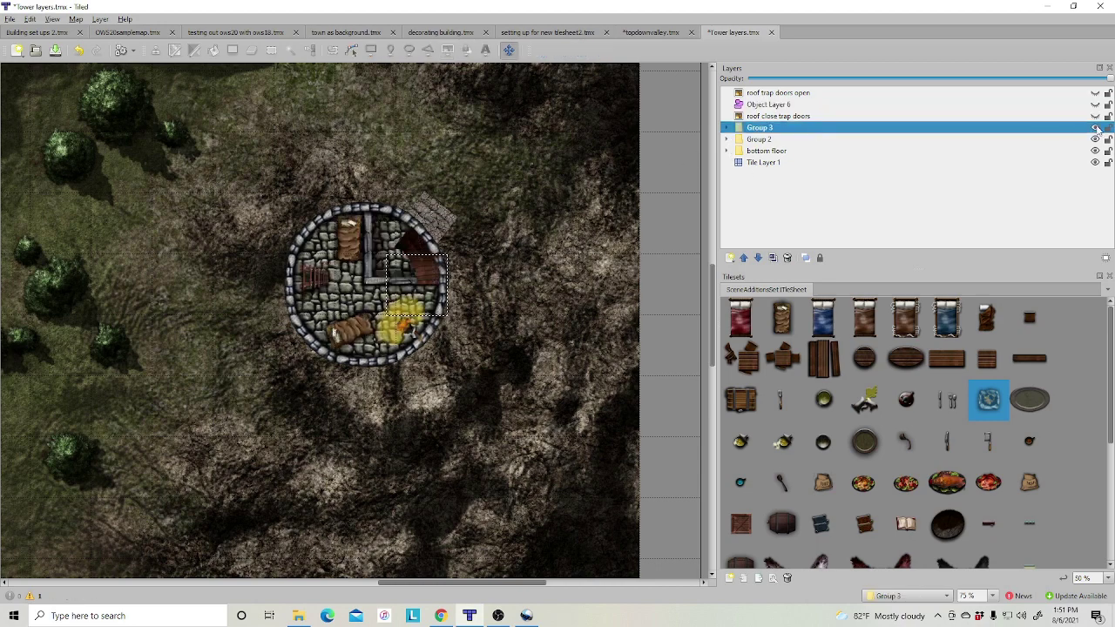
pyautogui.click(1095, 127)
pyautogui.click(1094, 140)
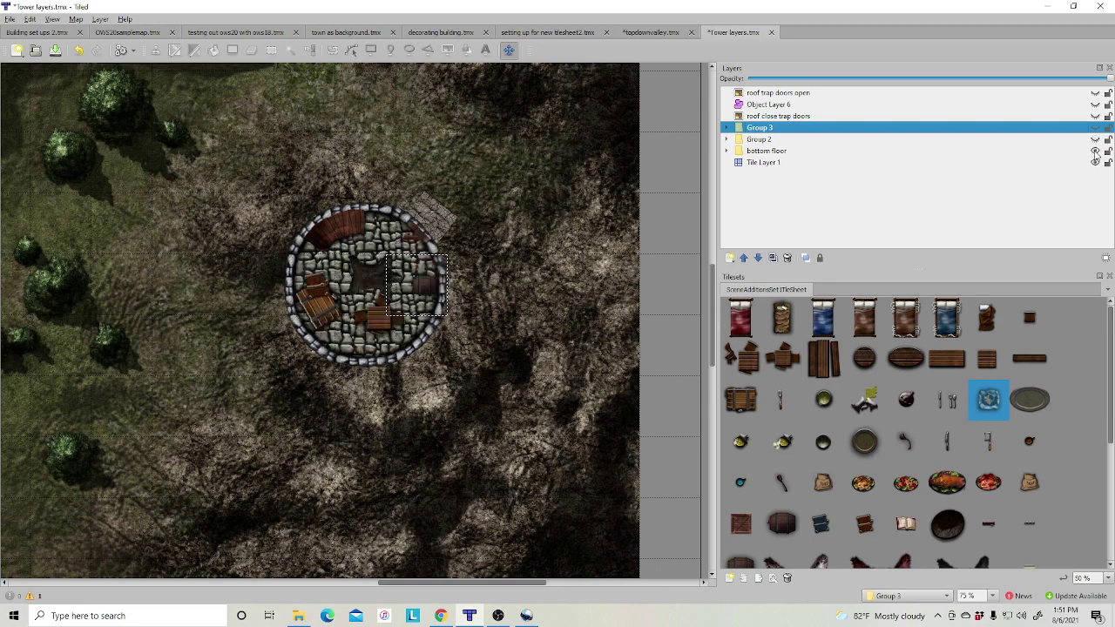
pyautogui.click(792, 153)
pyautogui.click(727, 151)
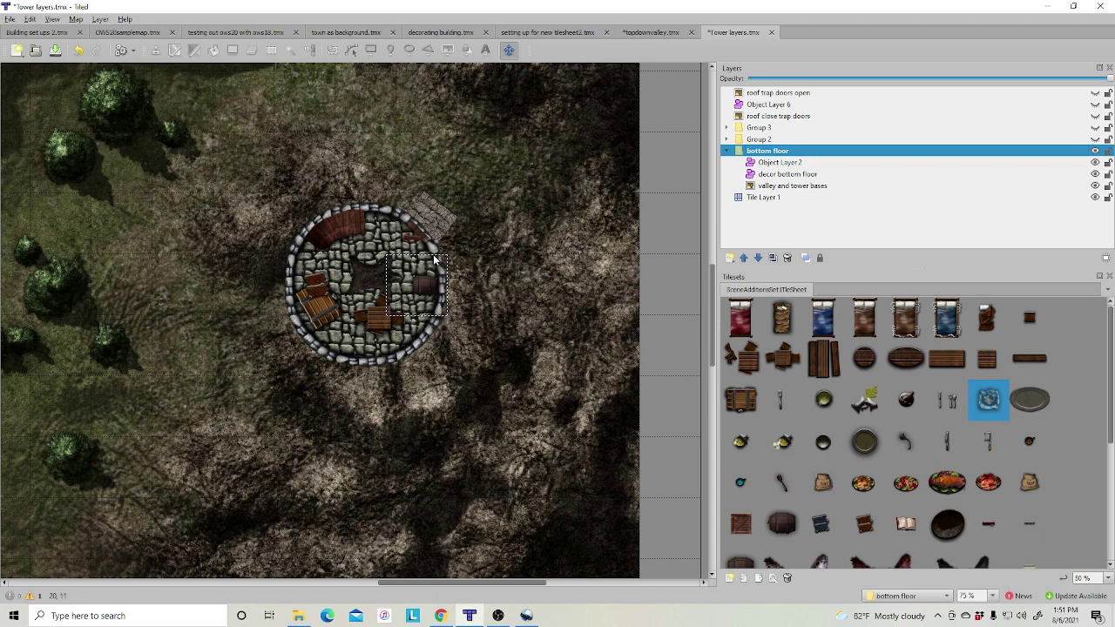
# Scale down the two angled wooden furniture tiles by the bottom floor's western wall and move them together against the southwestern wall
pyautogui.click(789, 175)
pyautogui.click(332, 50)
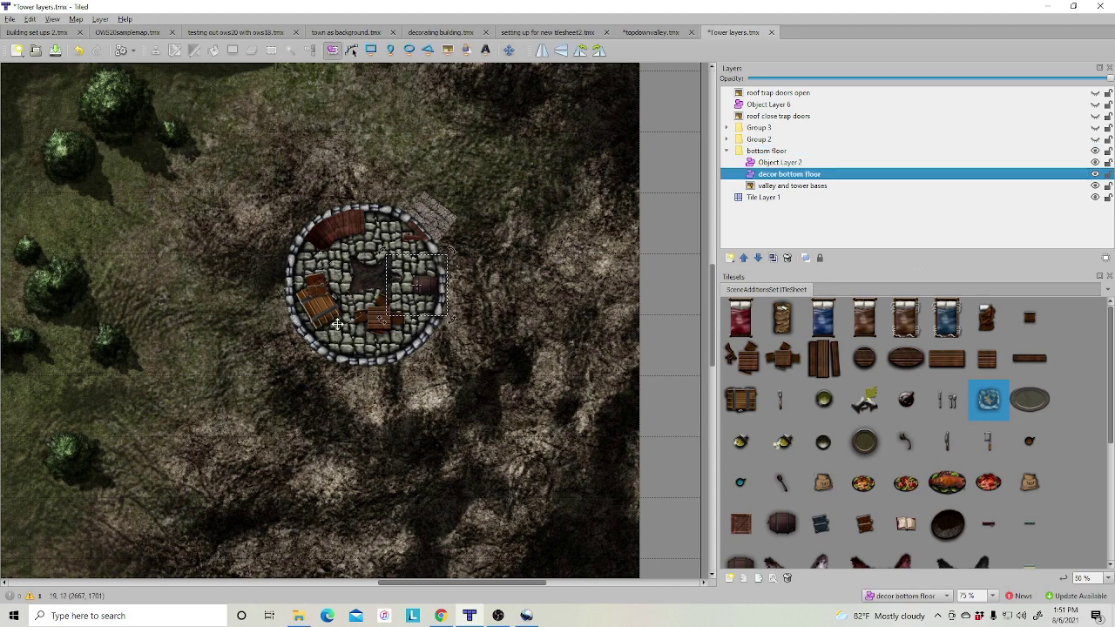
pyautogui.moveTo(320, 313); pyautogui.dragTo(286, 413)
pyautogui.click(275, 389)
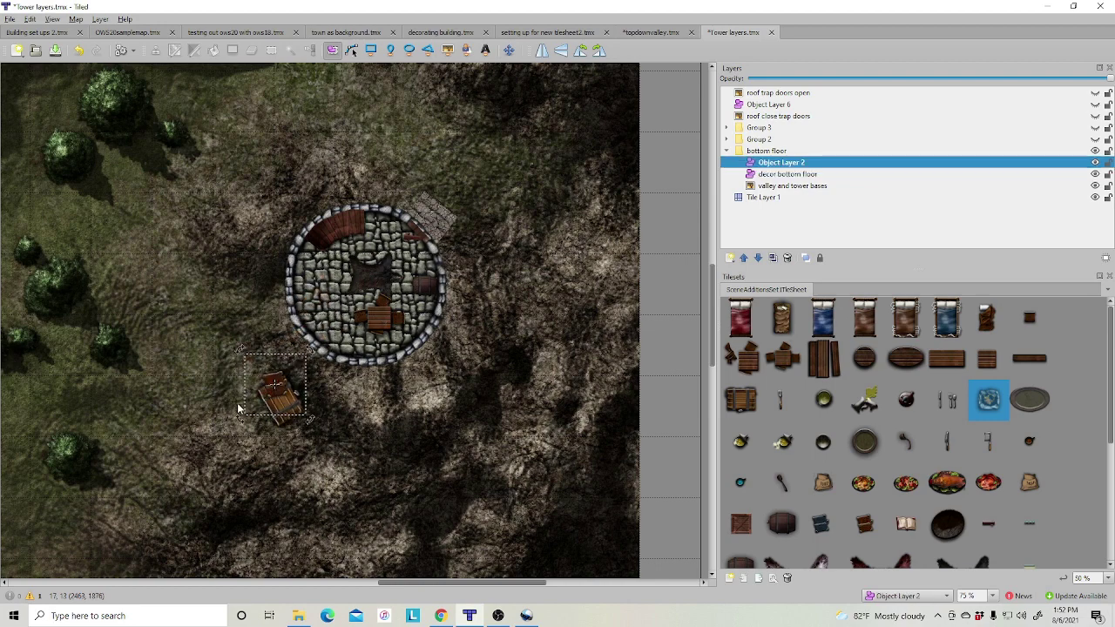
pyautogui.moveTo(193, 352); pyautogui.dragTo(312, 431)
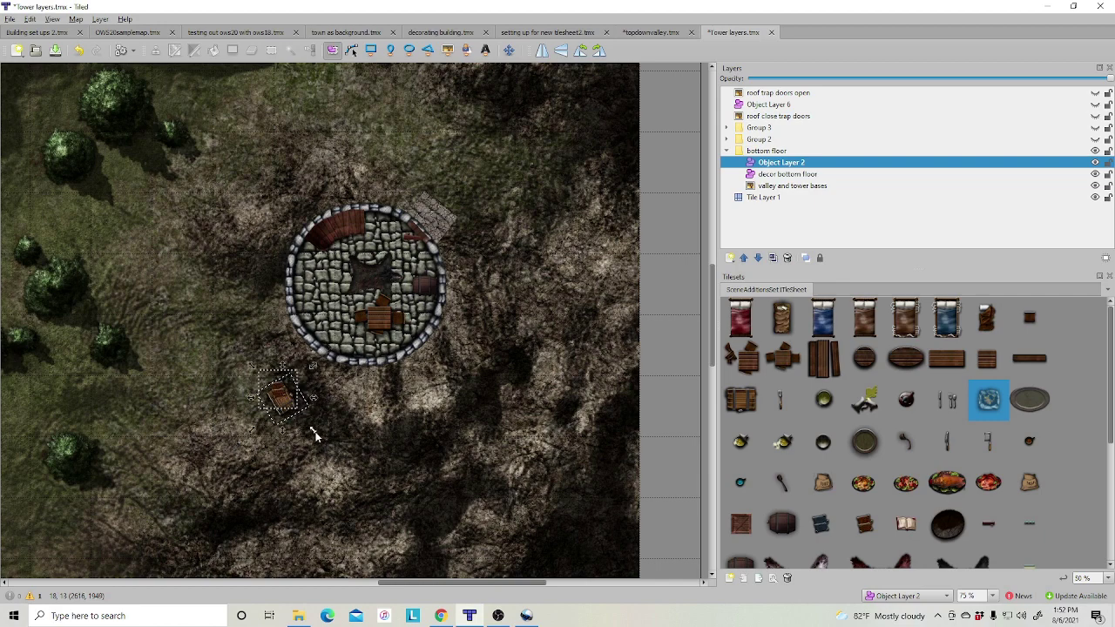
pyautogui.click(281, 417)
pyautogui.moveTo(313, 435); pyautogui.dragTo(352, 356)
pyautogui.click(498, 386)
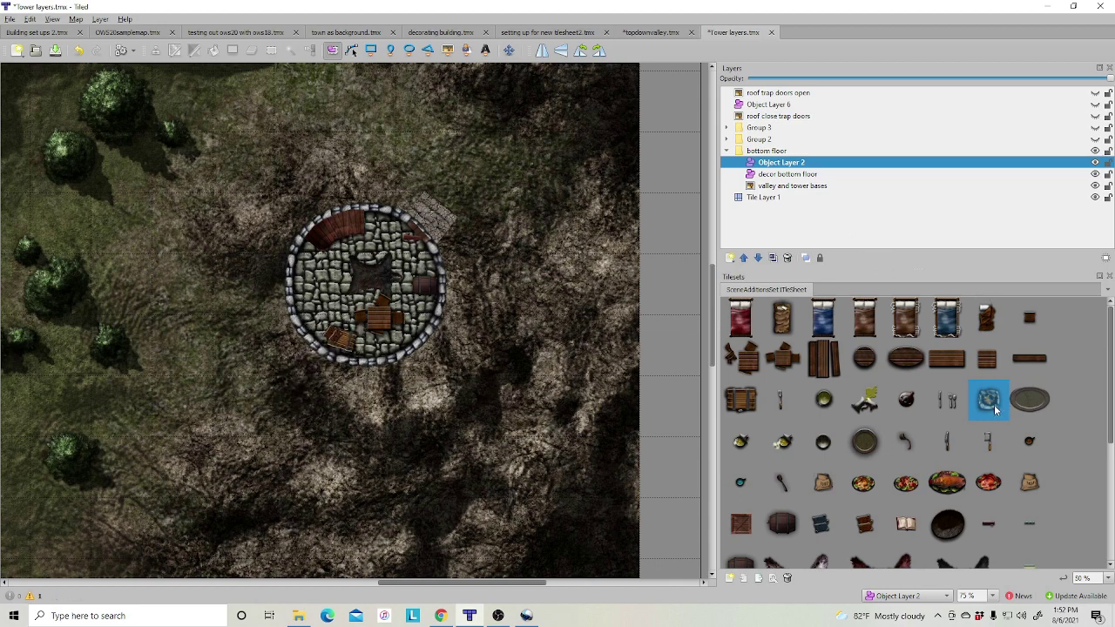
# Place the stone-ringed fire pit tile by the bottom floor's western wall on Object Layer 2 and collapse the bottom floor group
pyautogui.click(447, 50)
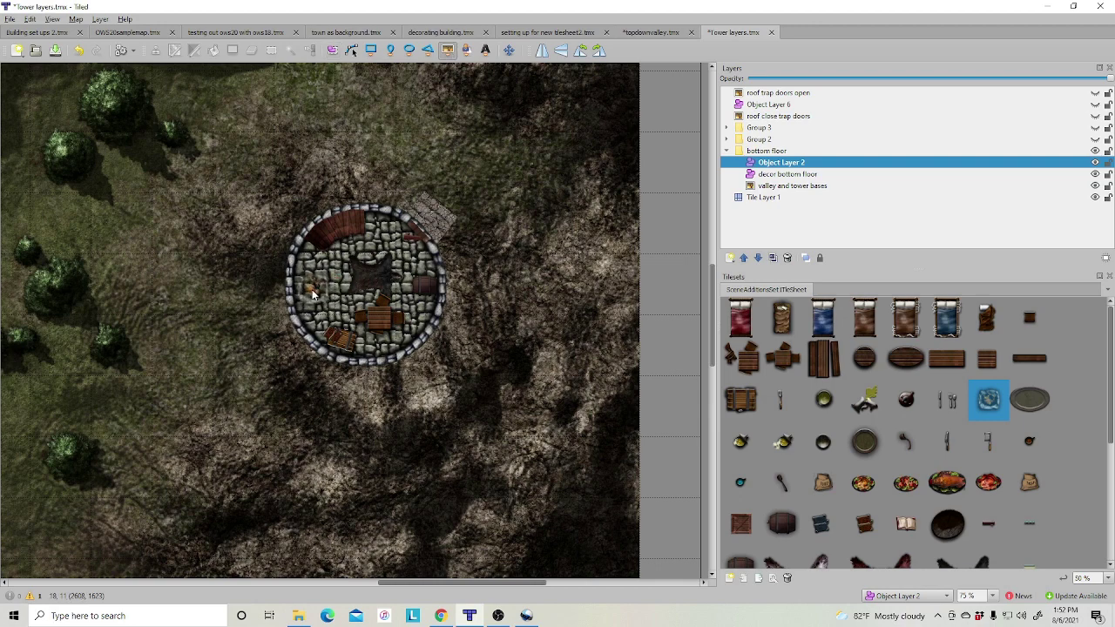
pyautogui.click(310, 289)
pyautogui.click(726, 150)
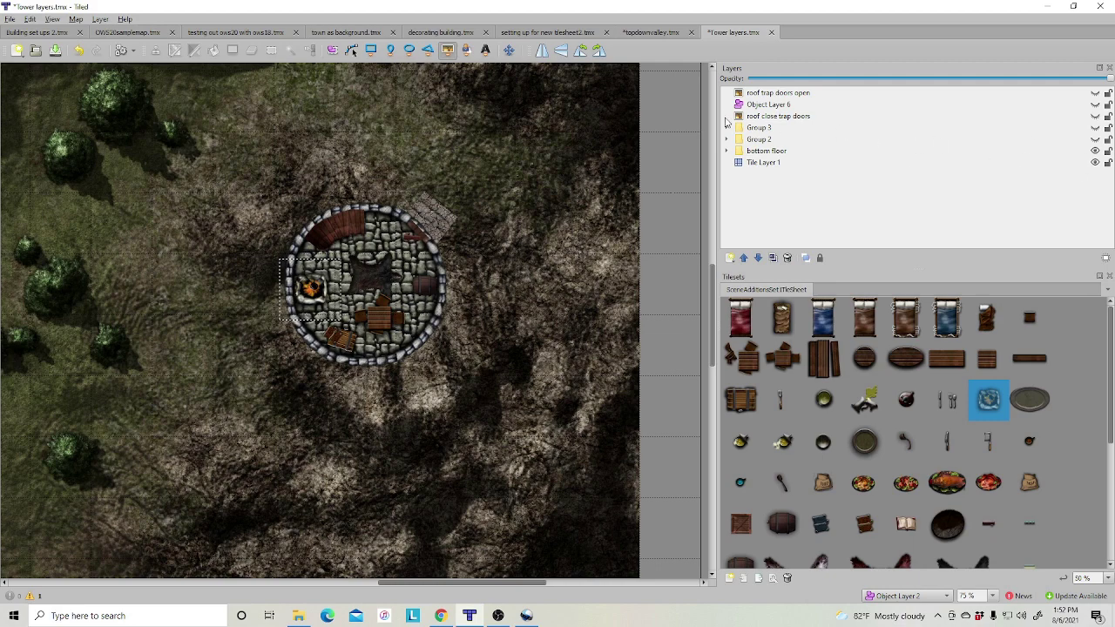
# Hide all floor groups and show only Object Layer 6 and the roof close trap doors layer for the tower
pyautogui.click(1094, 128)
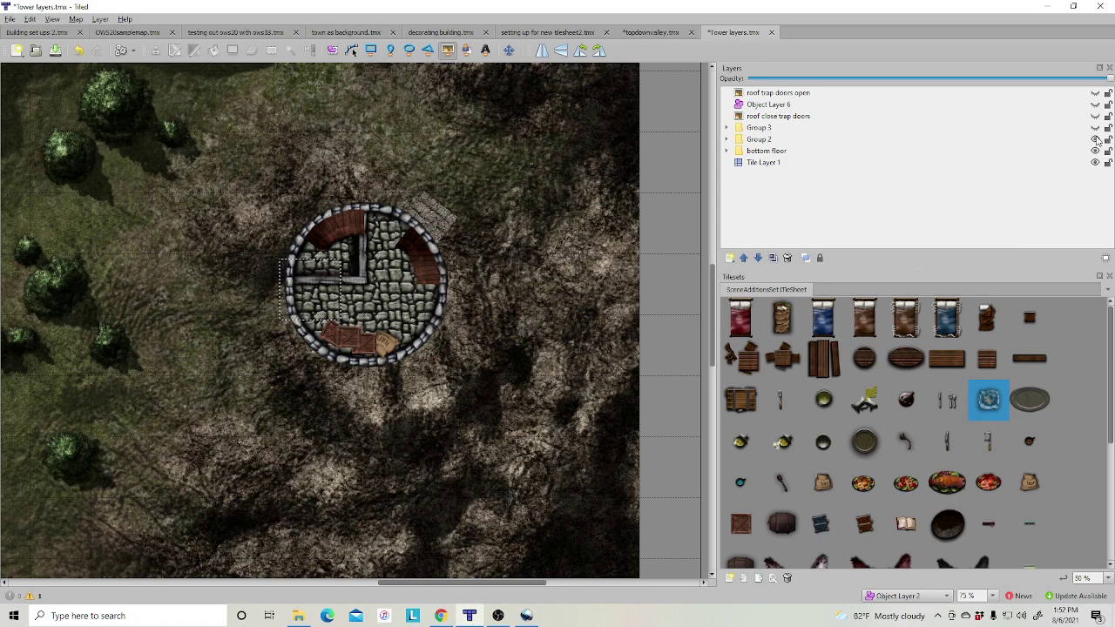
pyautogui.click(1095, 151)
pyautogui.click(1094, 151)
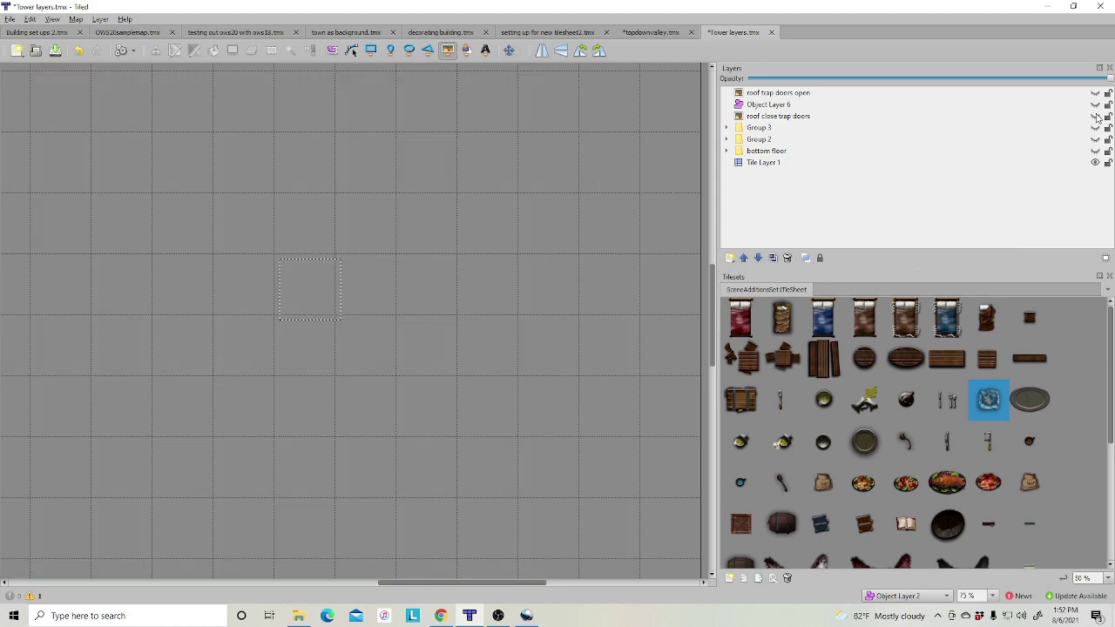
pyautogui.click(1094, 105)
pyautogui.click(1095, 116)
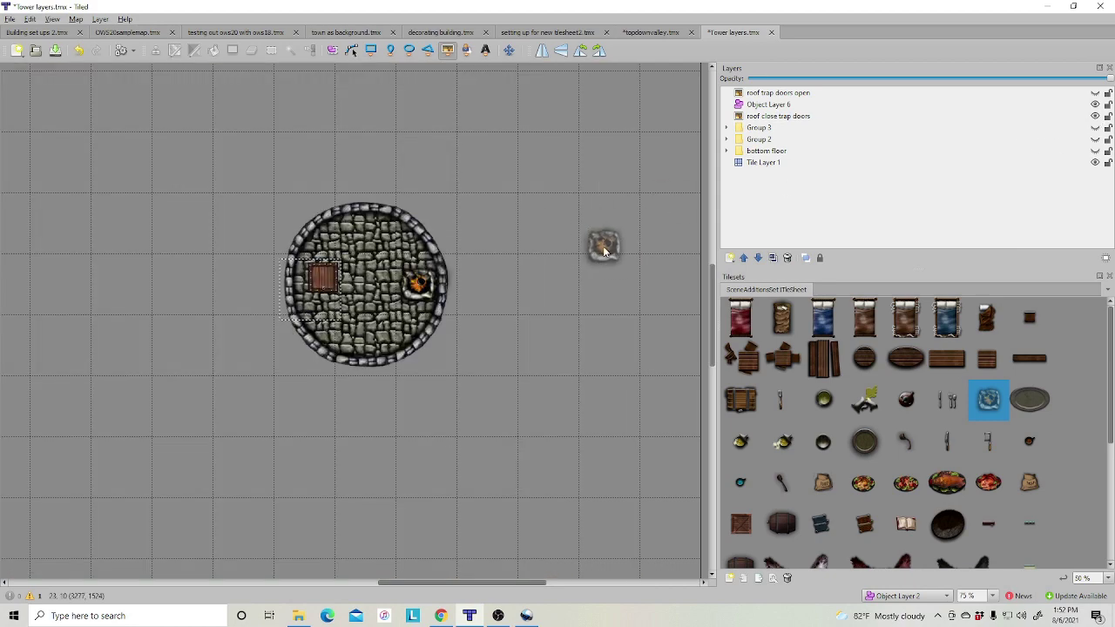
# Review the Export As Image settings for the visible roof layers and close them without exporting
pyautogui.click(10, 20)
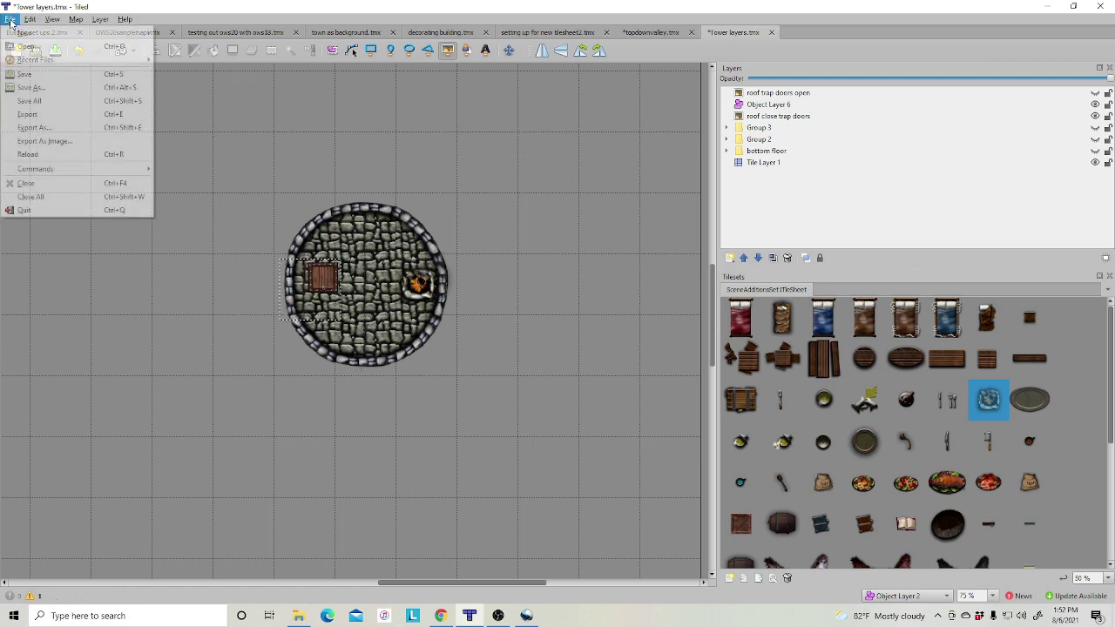
pyautogui.click(66, 142)
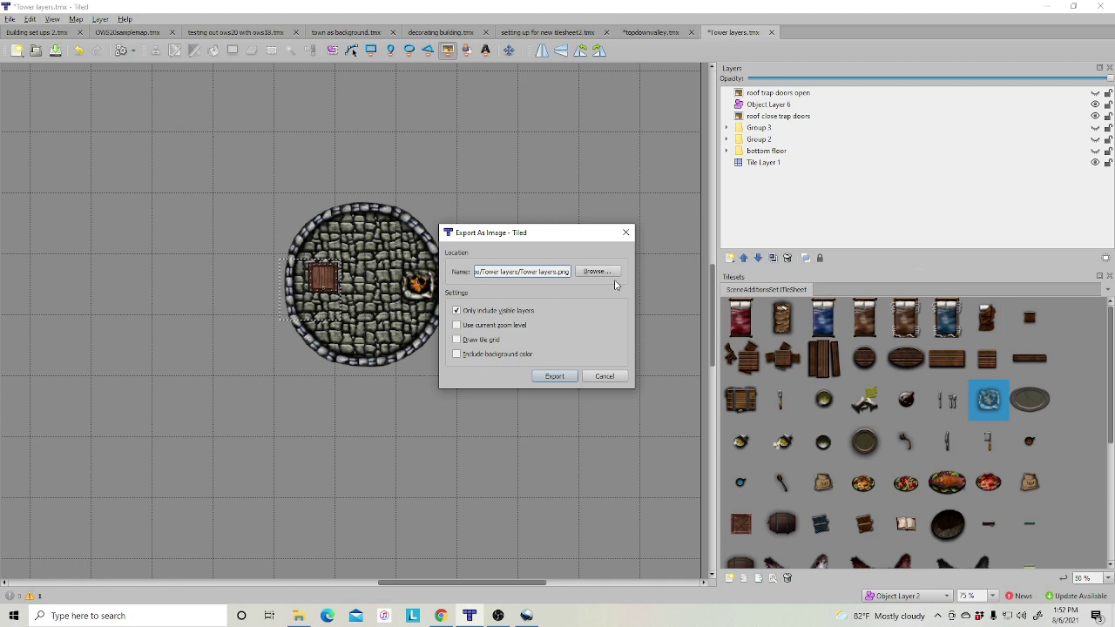
pyautogui.click(605, 377)
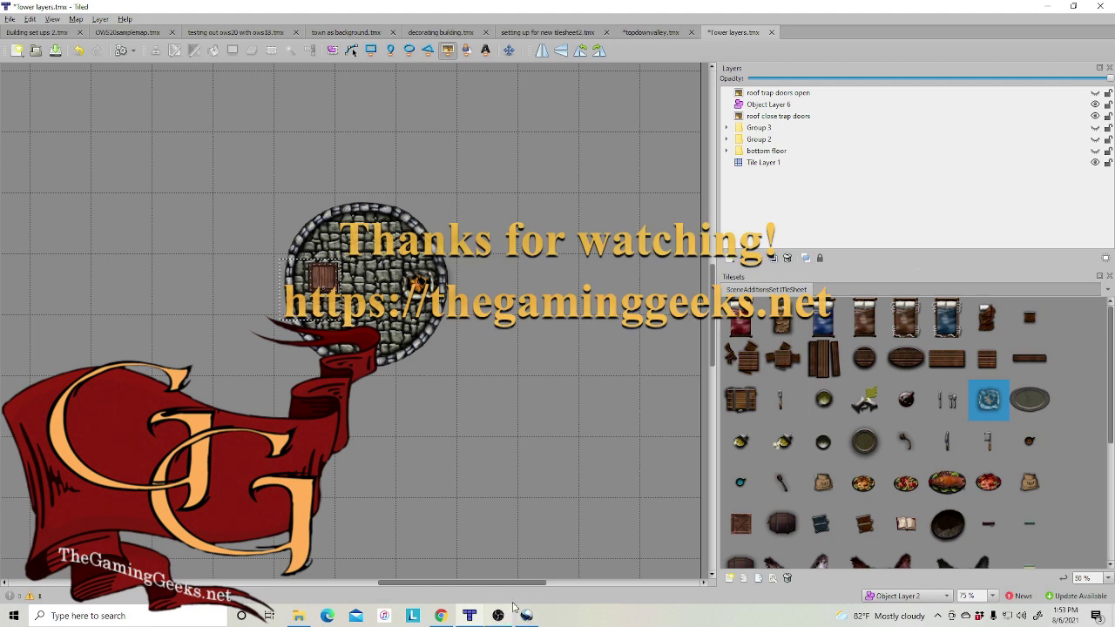